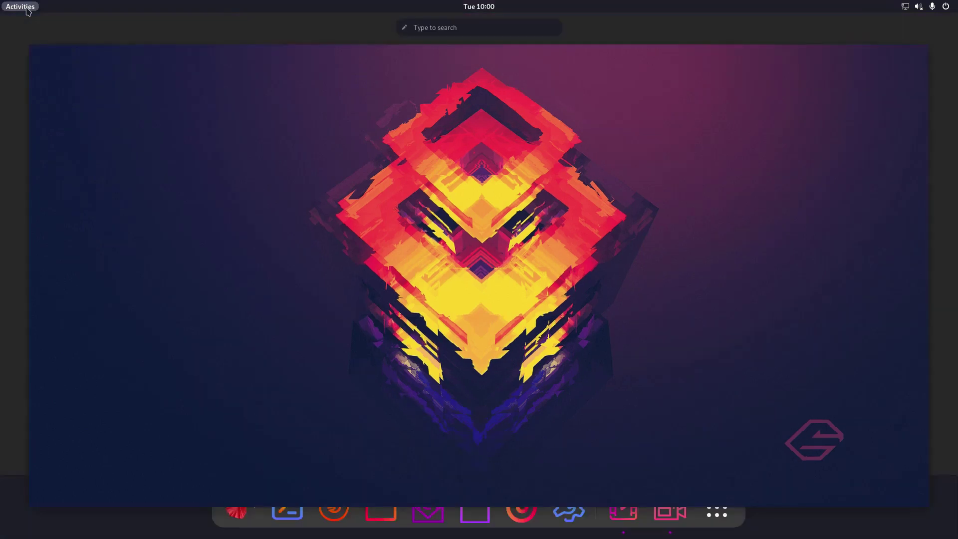
- Browse the three workspaces in the activities overview and switch to the empty third workspace
scroll(177, 267, up, 1)
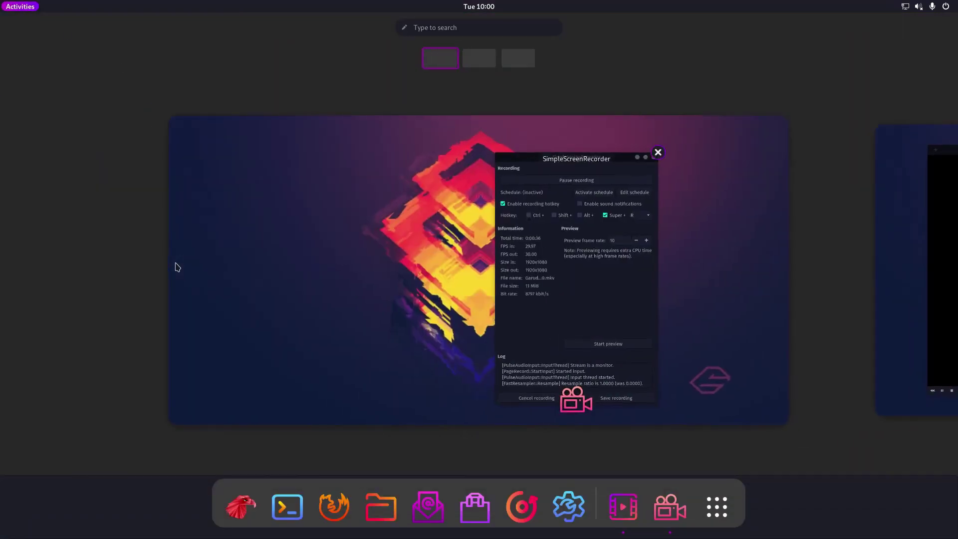
scroll(178, 267, down, 2)
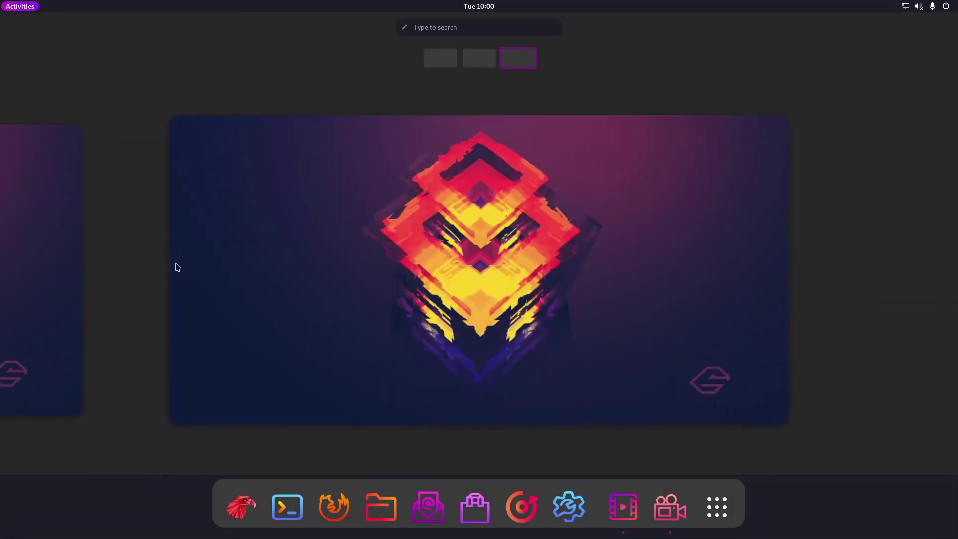
scroll(177, 267, up, 1)
scroll(177, 267, down, 1)
click(361, 267)
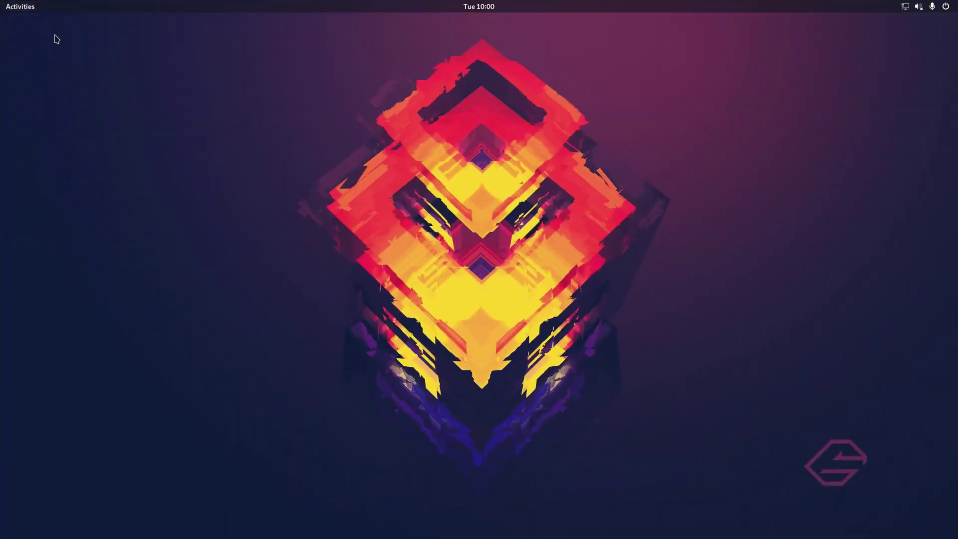
- Show all installed applications and look through both pages of the application grid
click(33, 8)
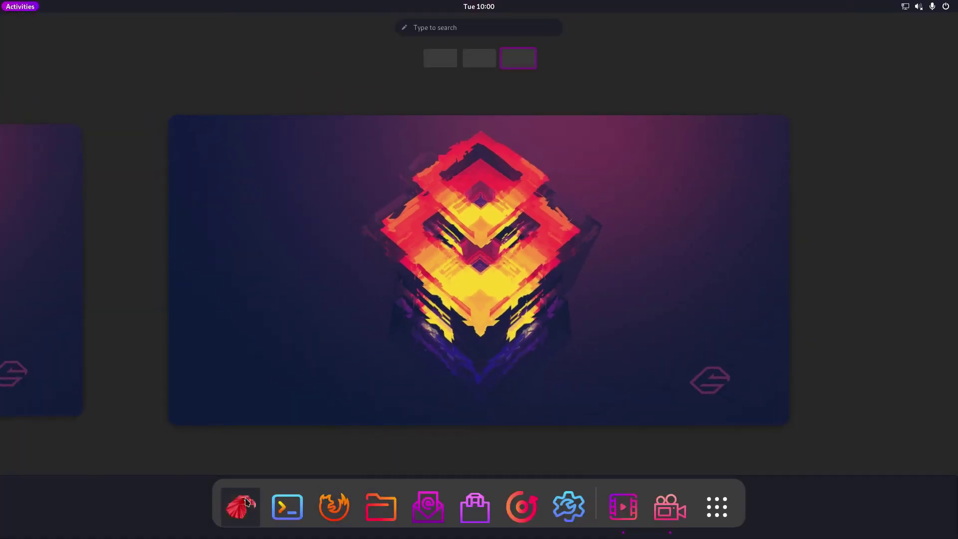
click(717, 504)
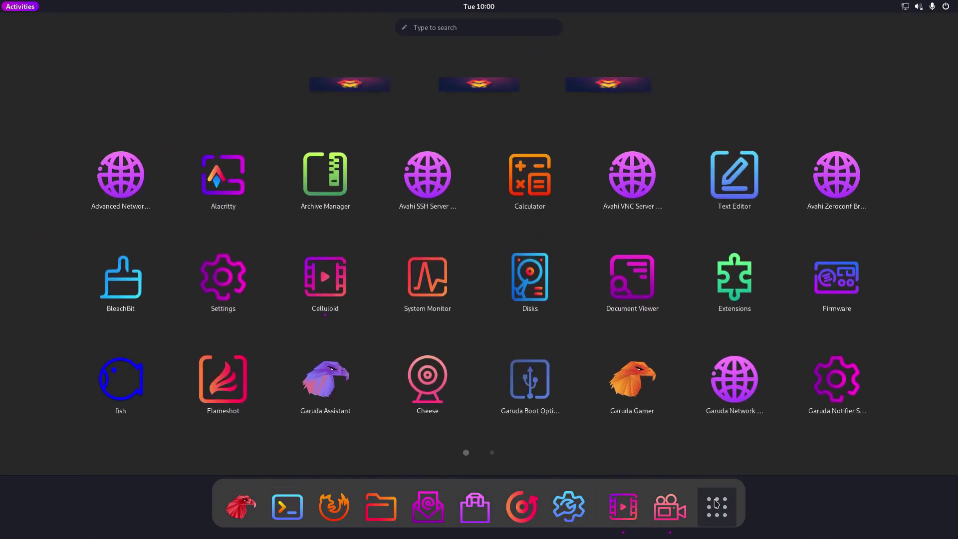
scroll(589, 310, down, 1)
scroll(589, 312, up, 1)
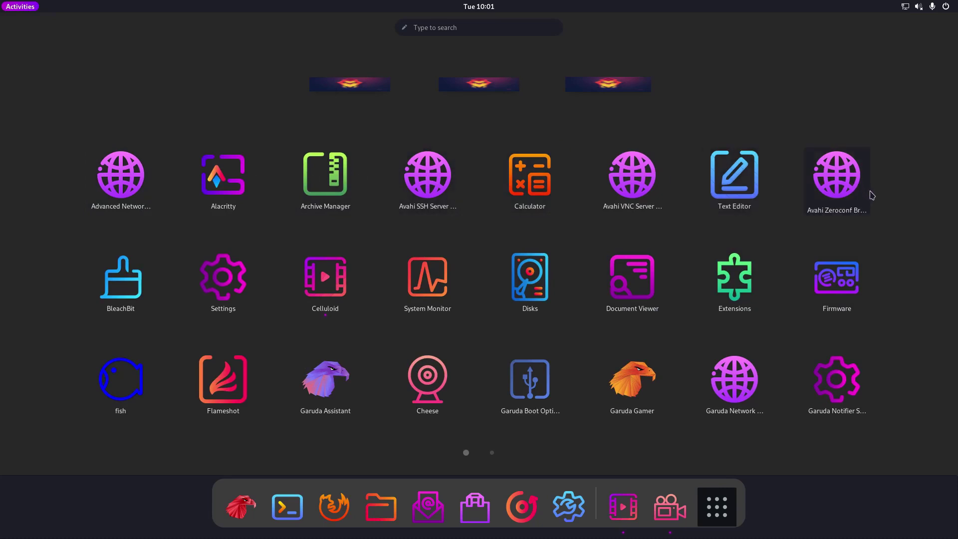
scroll(870, 193, down, 1)
scroll(702, 342, up, 1)
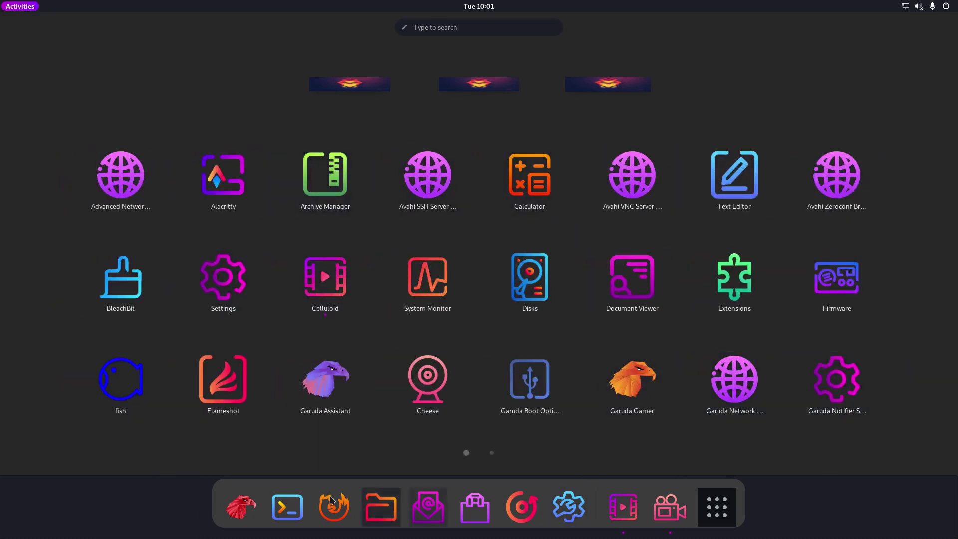
- Open Garuda Welcome, look over its web, contact and service links, and return to the tools overview
click(257, 507)
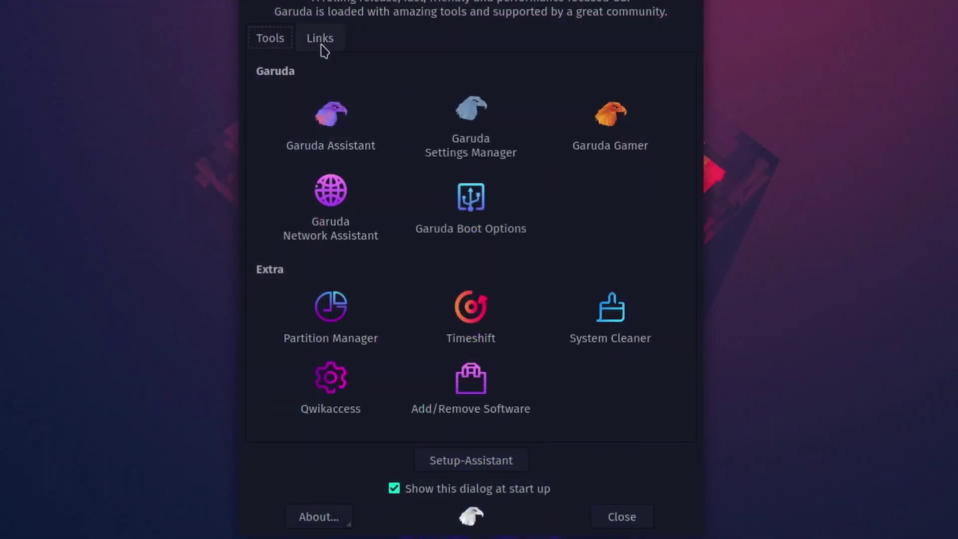
click(320, 40)
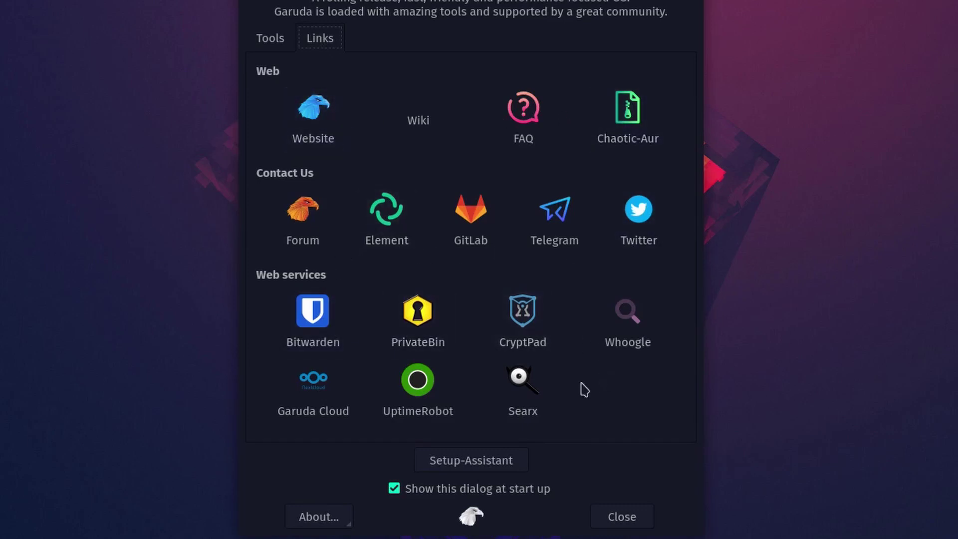
click(272, 38)
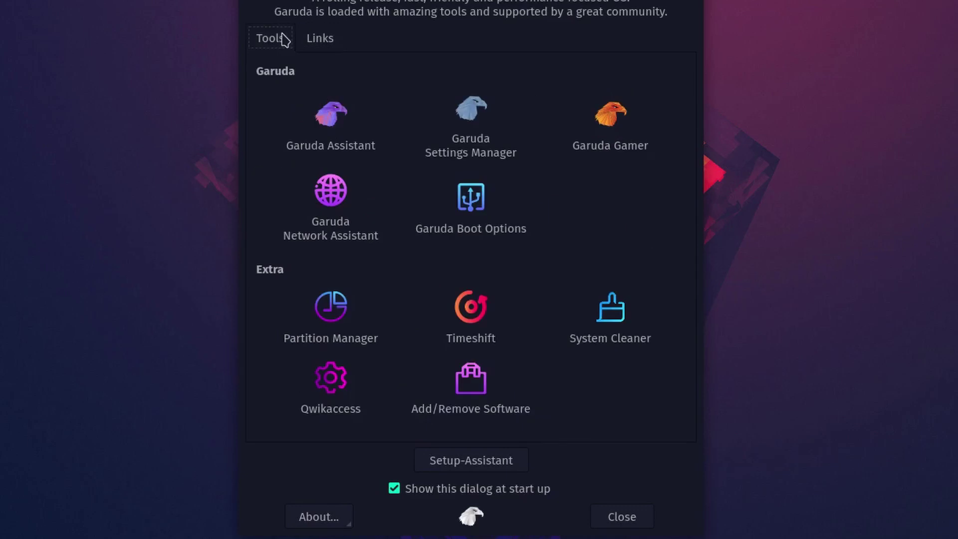
- Open Garuda Assistant, review its maintenance, Btrfs, system component and settings options, and close it
click(327, 135)
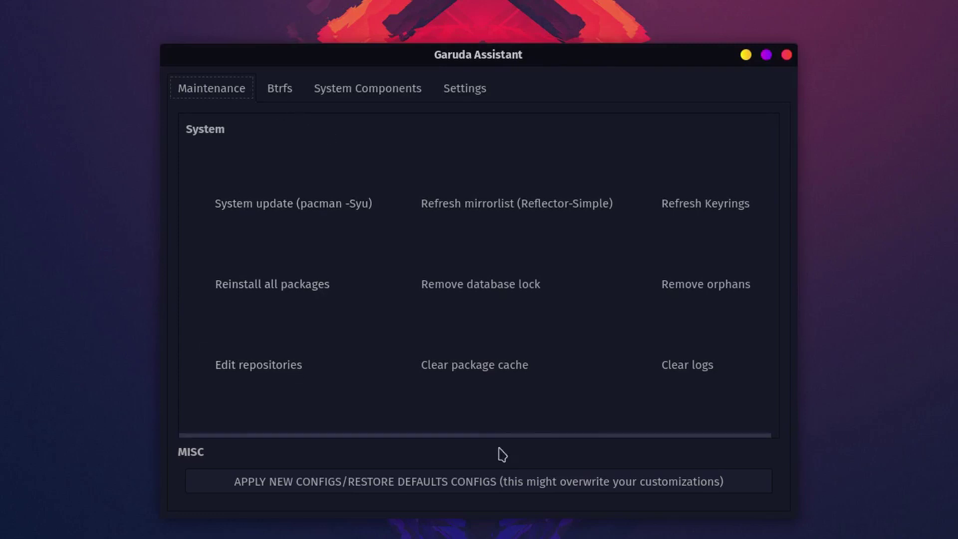
click(264, 89)
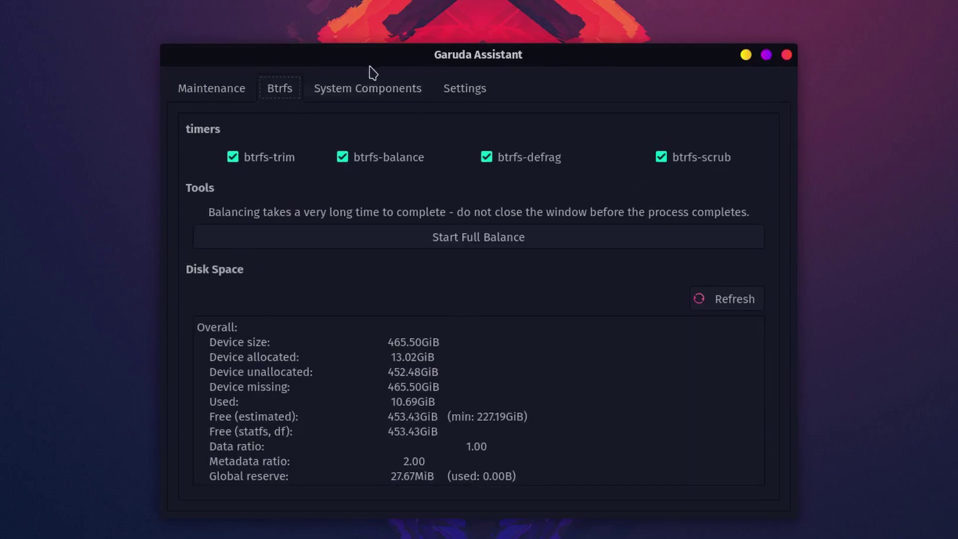
click(352, 89)
scroll(354, 150, down, 5)
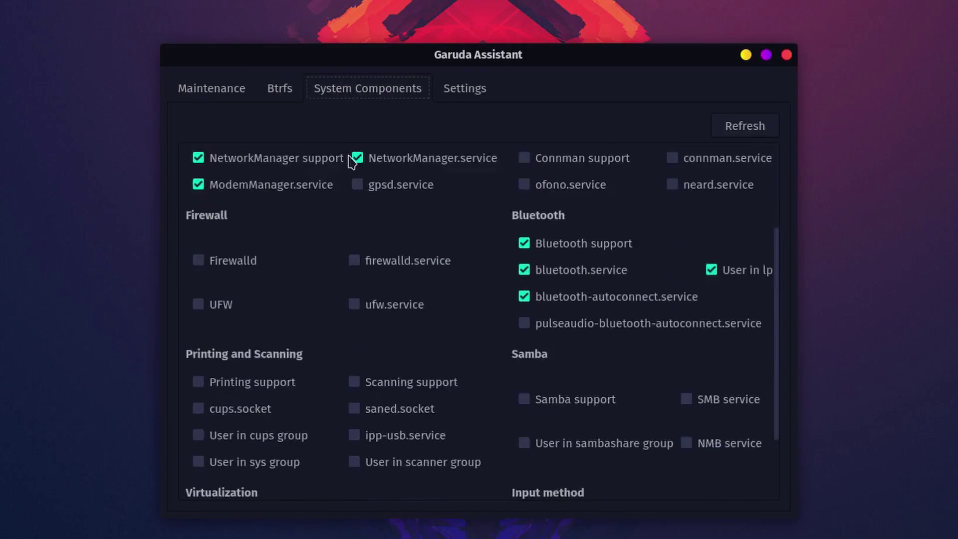
scroll(355, 182, up, 5)
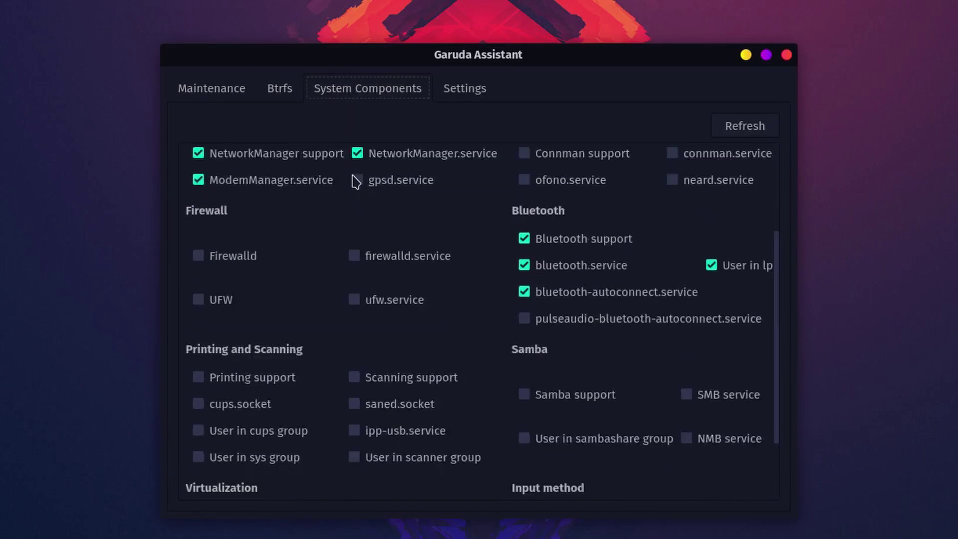
click(473, 94)
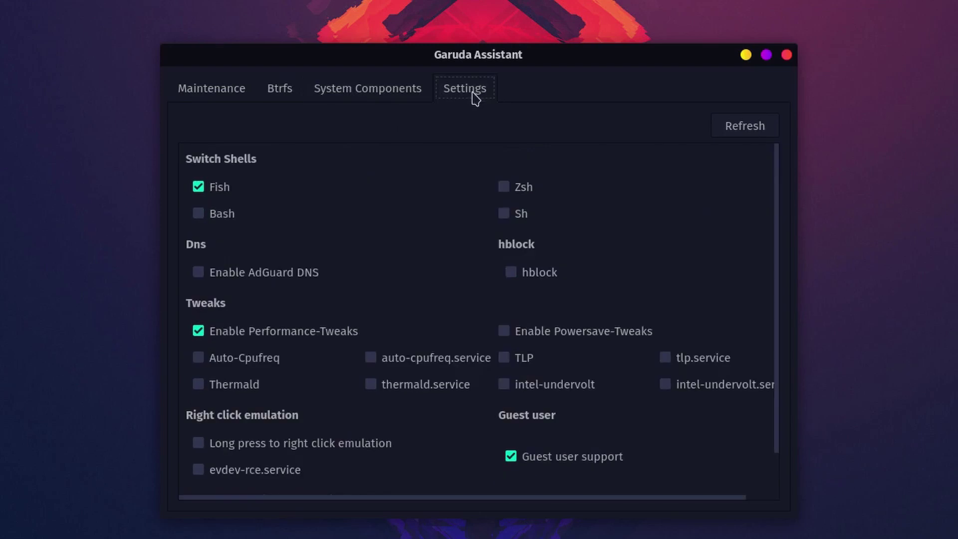
scroll(424, 243, down, 2)
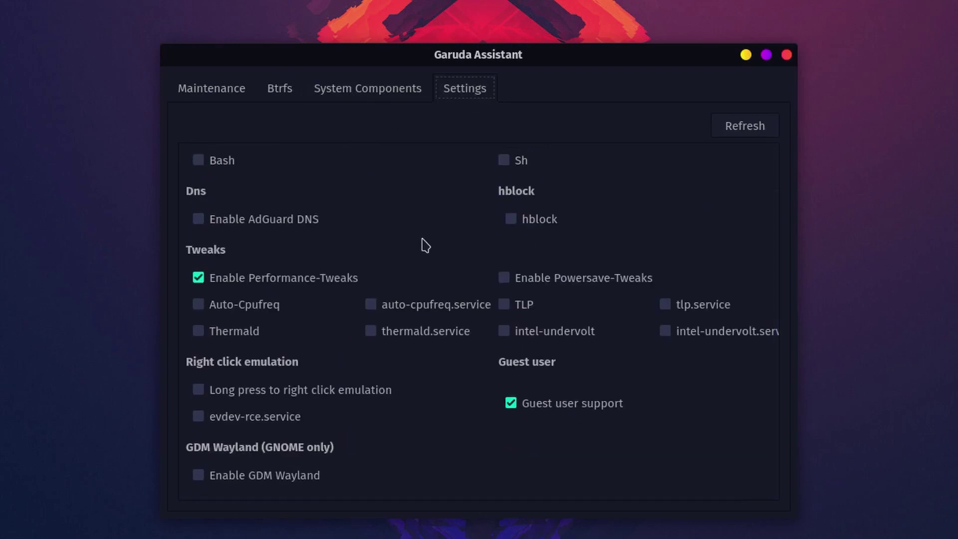
scroll(425, 245, up, 2)
click(786, 55)
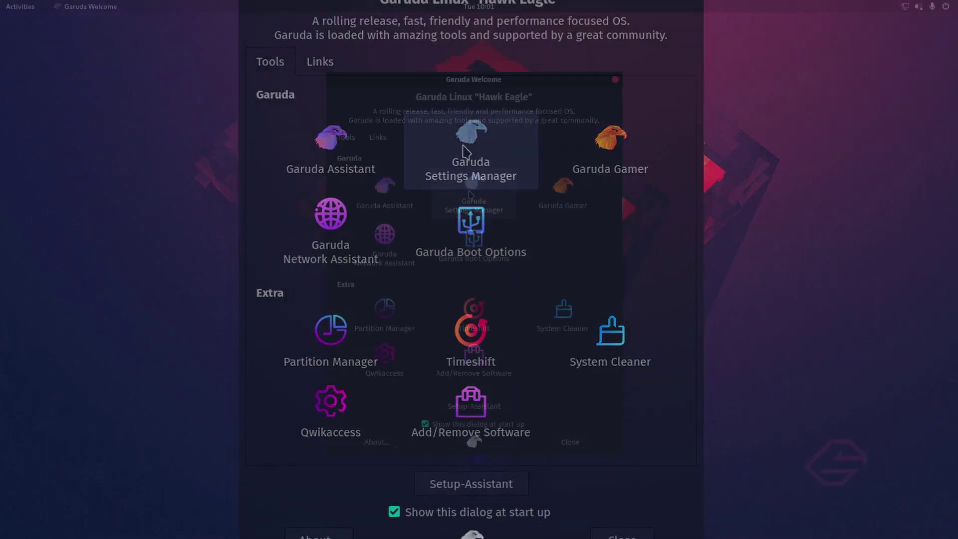
- Open Garuda Settings Manager to look over its hardware and system categories, and close it
click(470, 192)
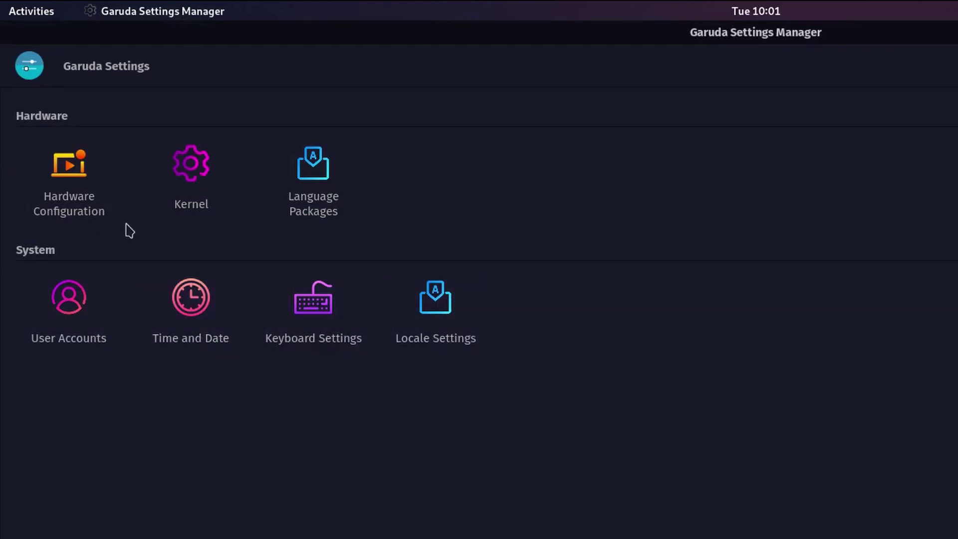
click(951, 21)
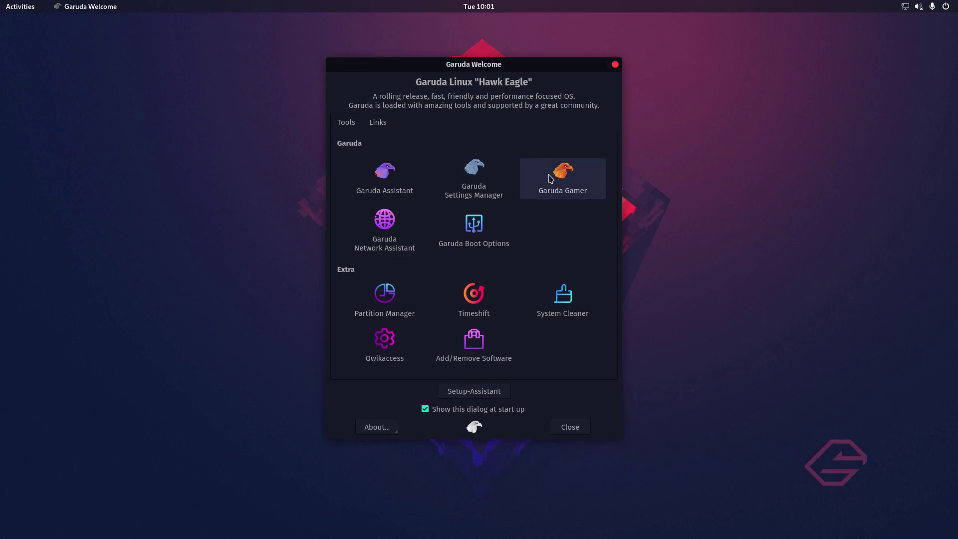
- Open Garuda Gamer maximized and look through the launchers, WINE, tools and controller packages and the emulators
click(550, 178)
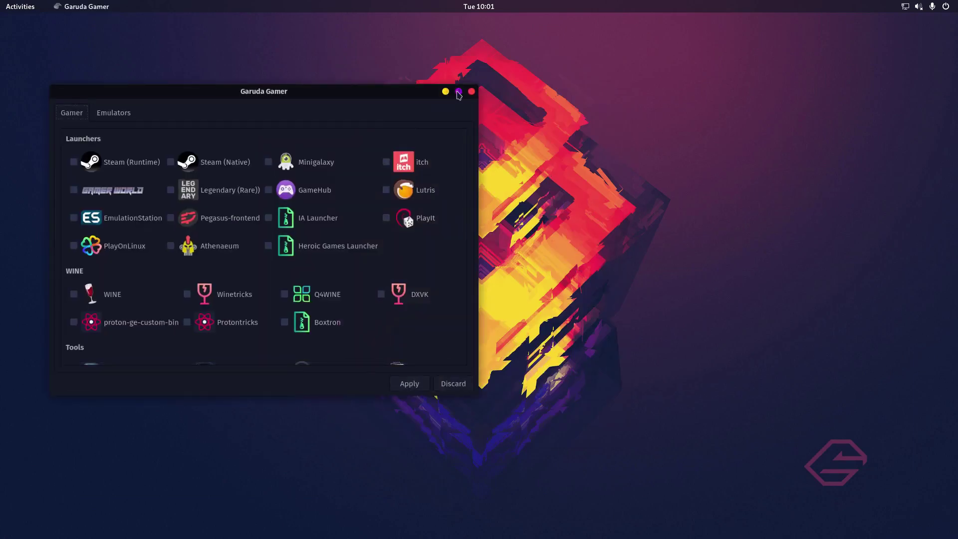
click(459, 92)
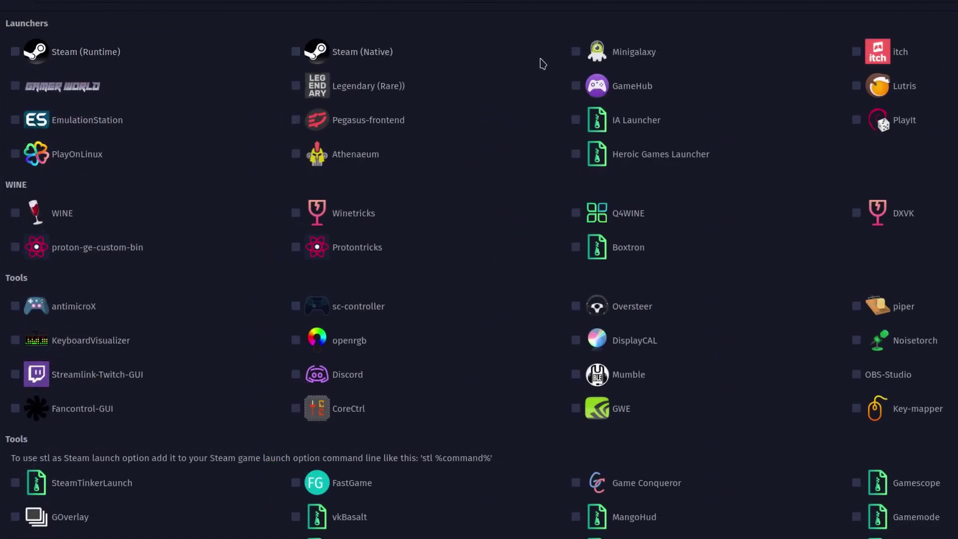
scroll(874, 115, down, 3)
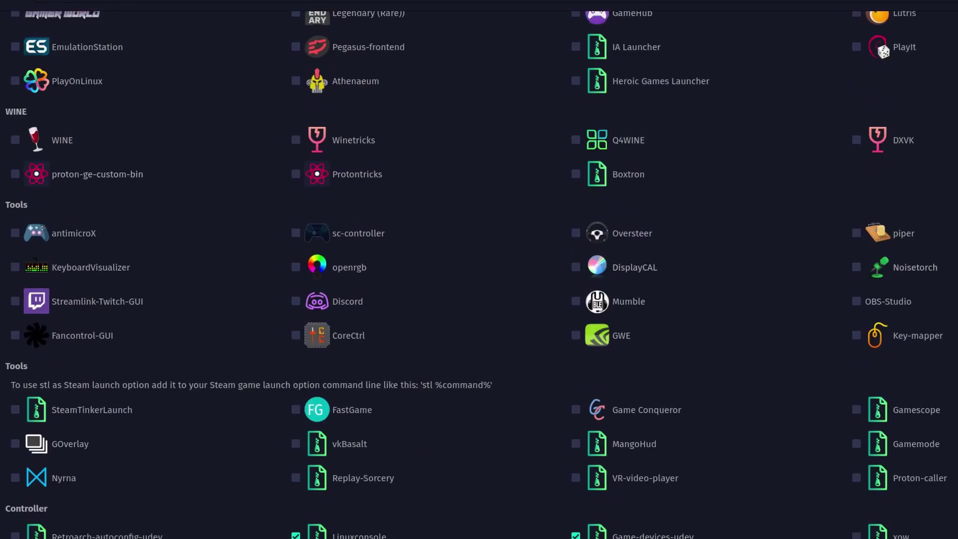
scroll(136, 327, down, 1)
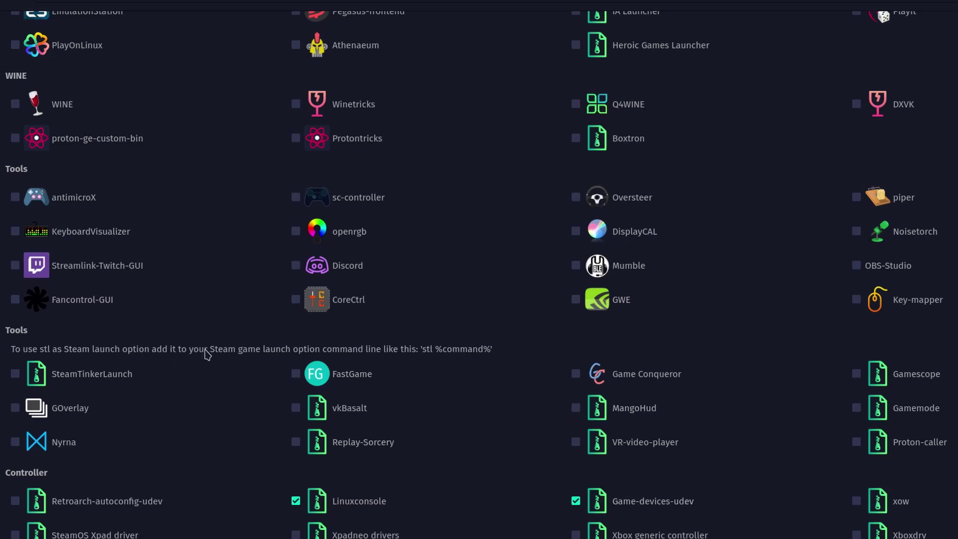
scroll(260, 303, up, 3)
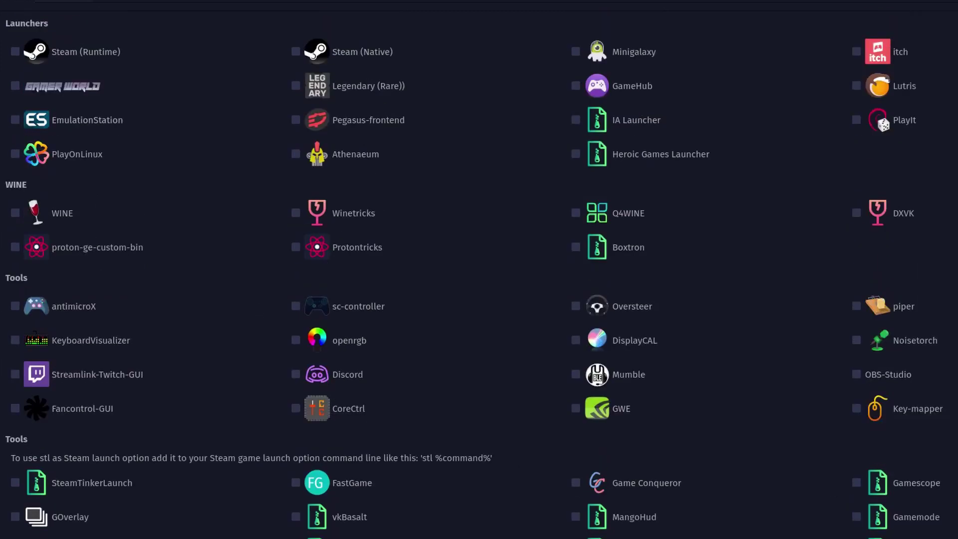
click(63, 1)
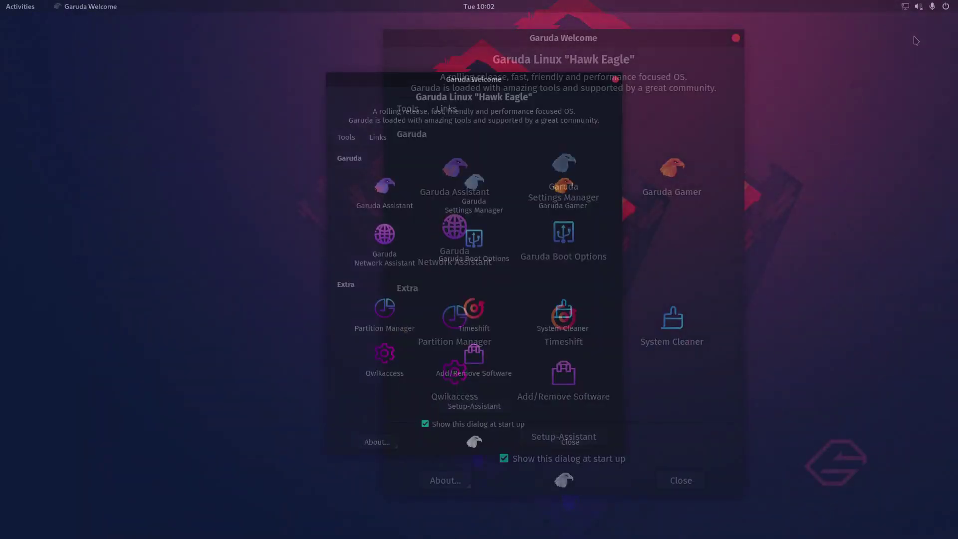
- Try to open Garuda Network Assistant and Garuda Boot Options, cancelling the authentication request of each
click(403, 239)
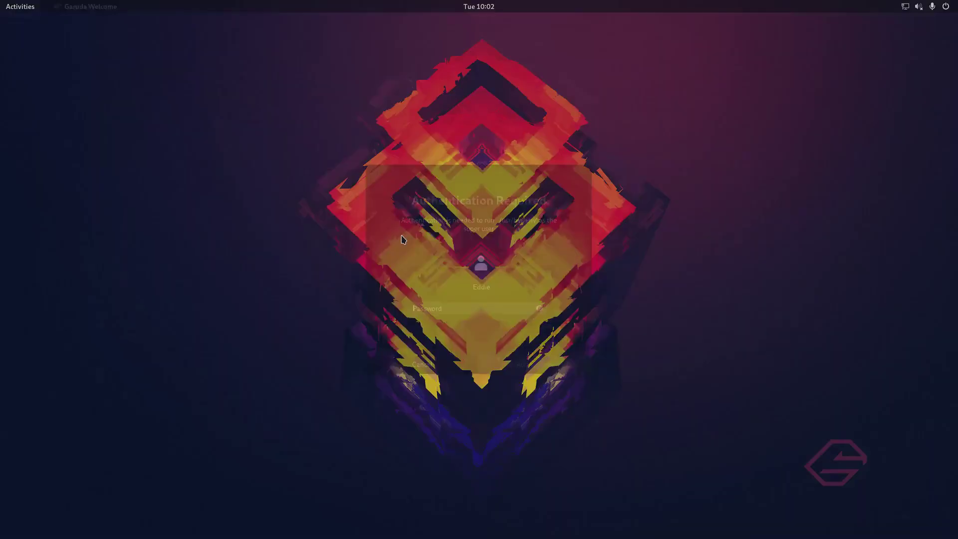
click(432, 370)
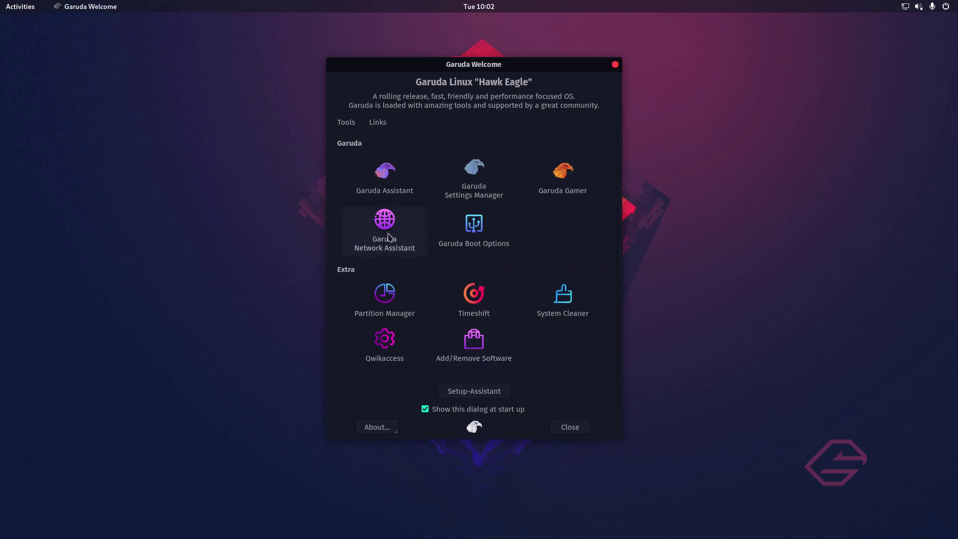
click(468, 233)
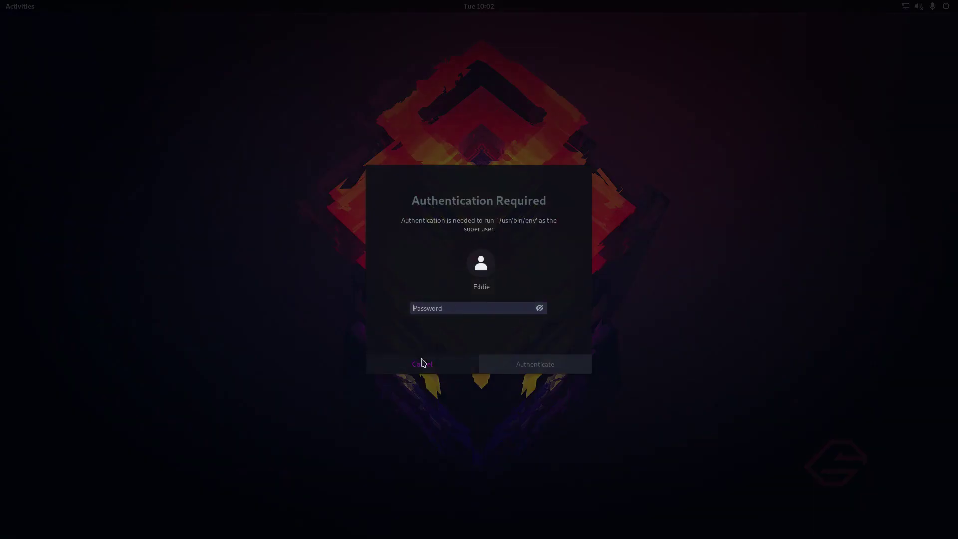
click(424, 364)
- Try to install gparted through Partition Manager, accepting the optional dependencies dialog and cancelling the authentication
click(396, 325)
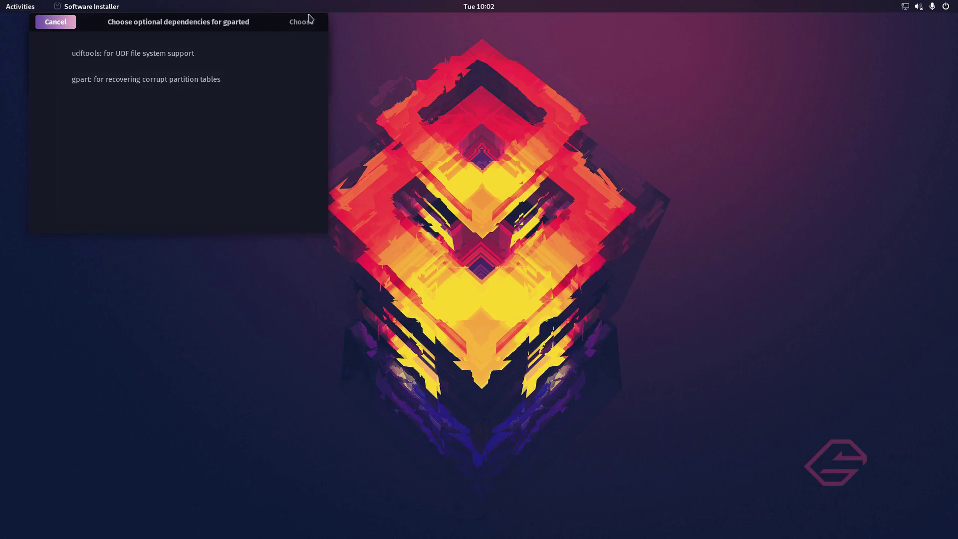
click(316, 22)
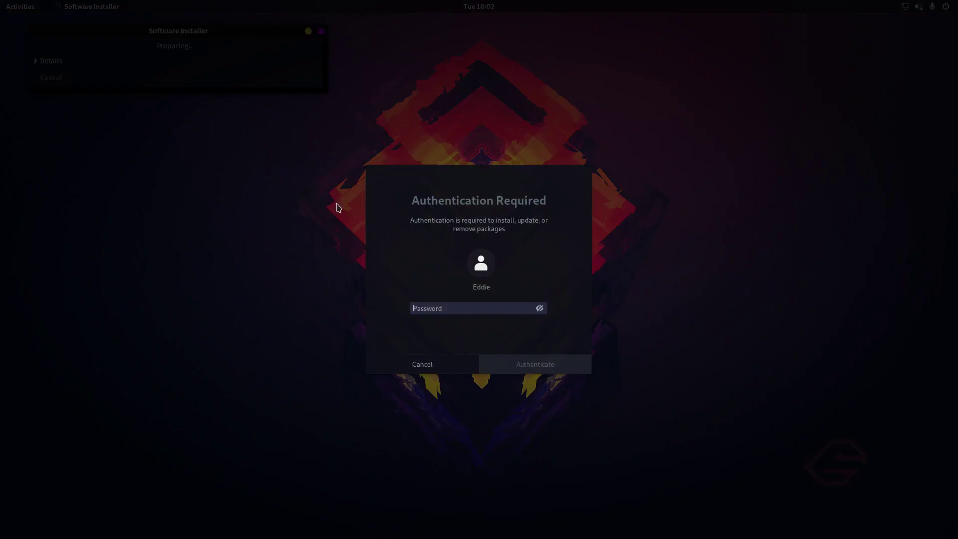
click(387, 367)
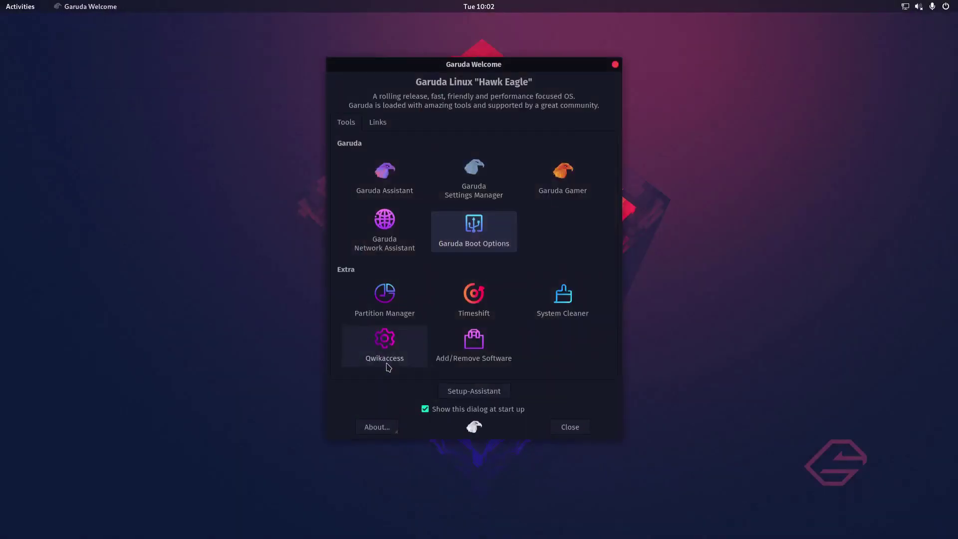
- Open Timeshift to look at its snapshot overview, and close it
click(469, 304)
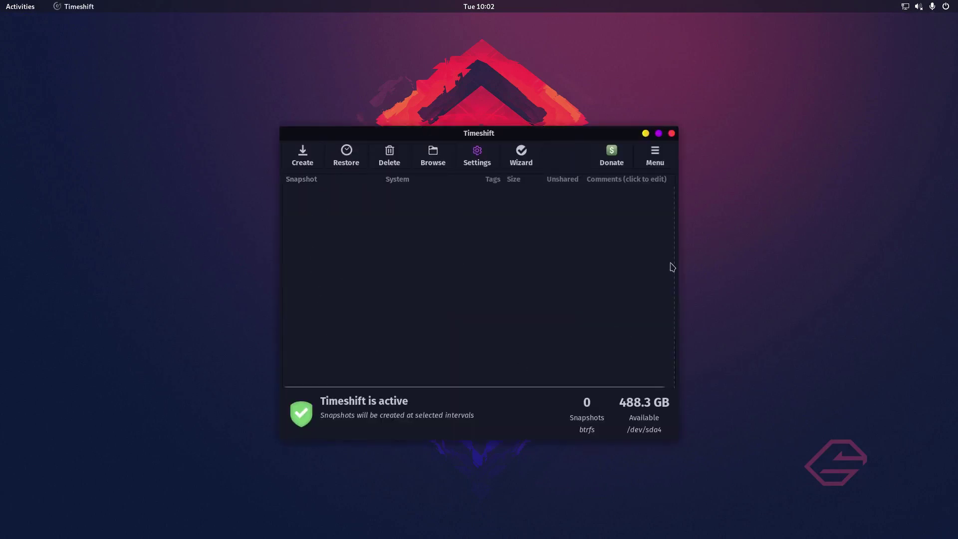
click(672, 133)
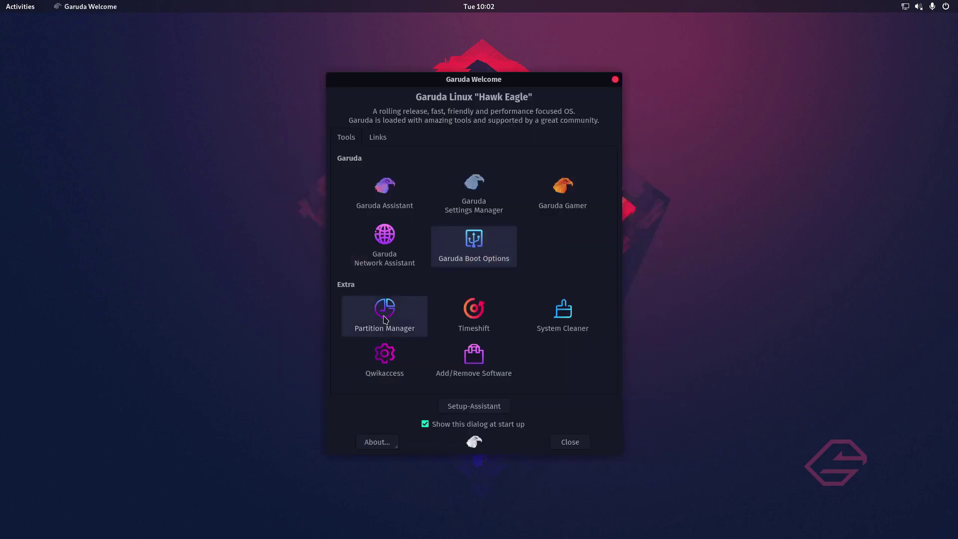
- Open the System Cleaner tool and run a preview of the files selected for cleaning
click(547, 322)
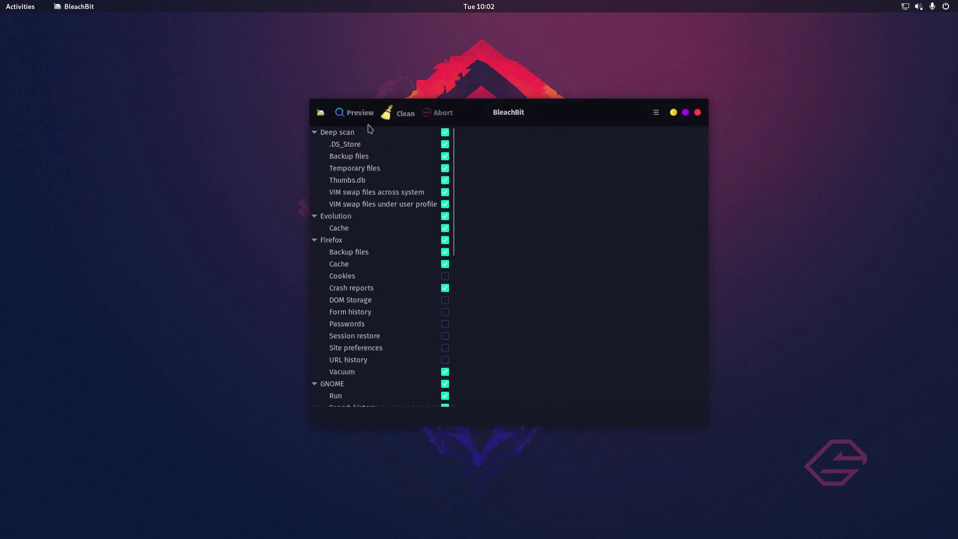
click(345, 115)
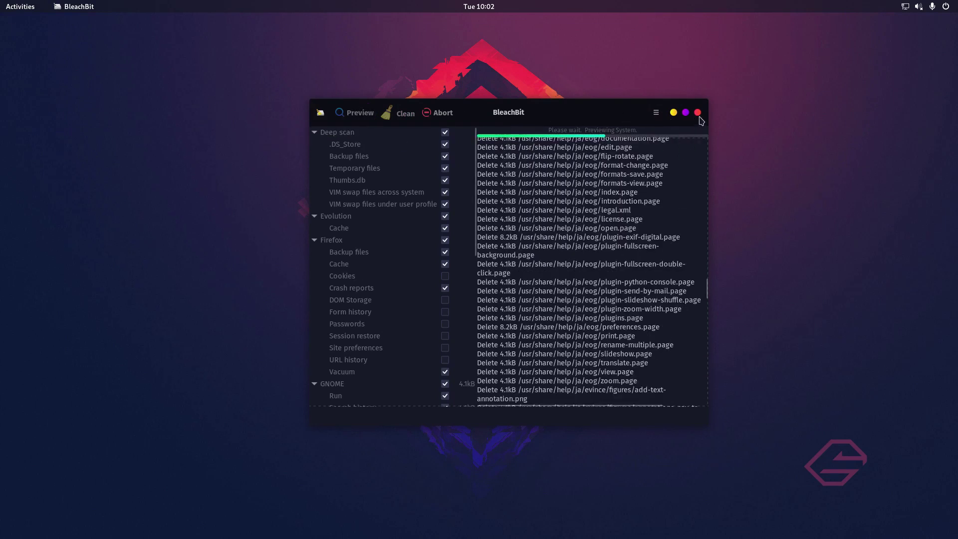
- Close the System Cleaner window and reopen Garuda Welcome
click(699, 114)
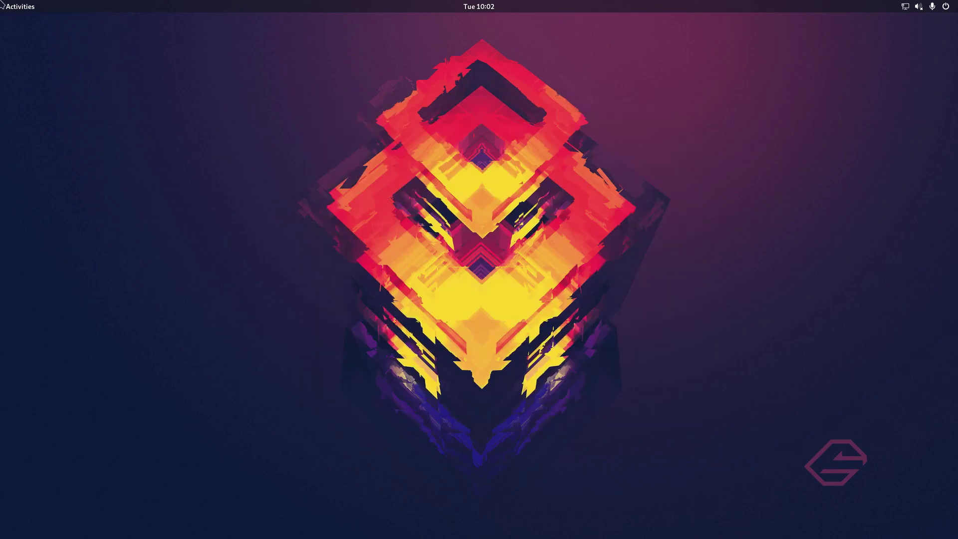
click(6, 4)
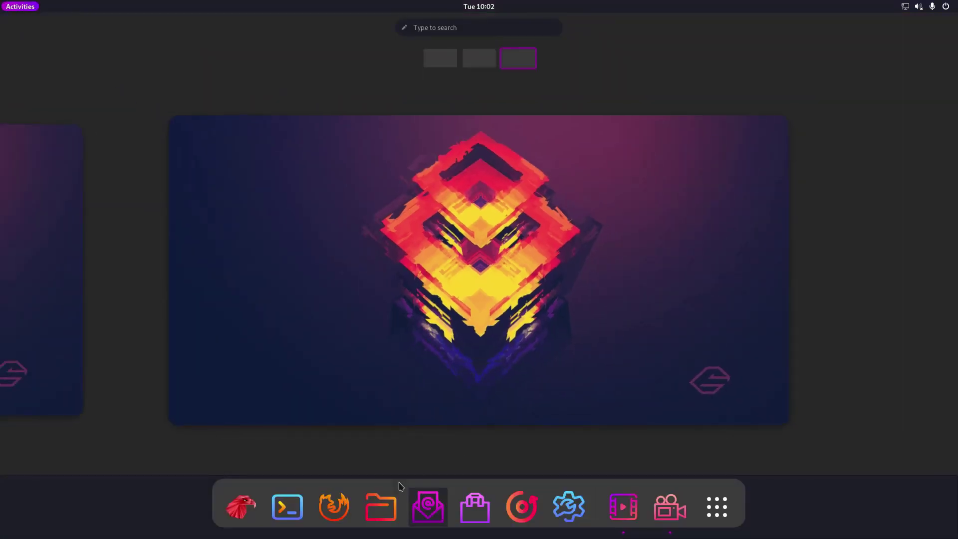
click(254, 510)
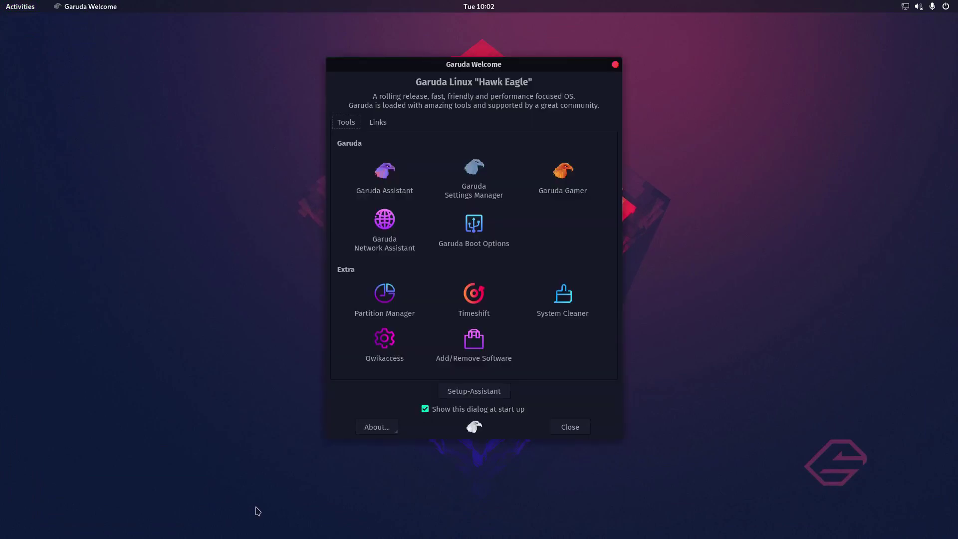
- Try to install qwikaccess-git through Qwikaccess, accepting the optional dependencies dialog without extras and cancelling the authentication
click(385, 350)
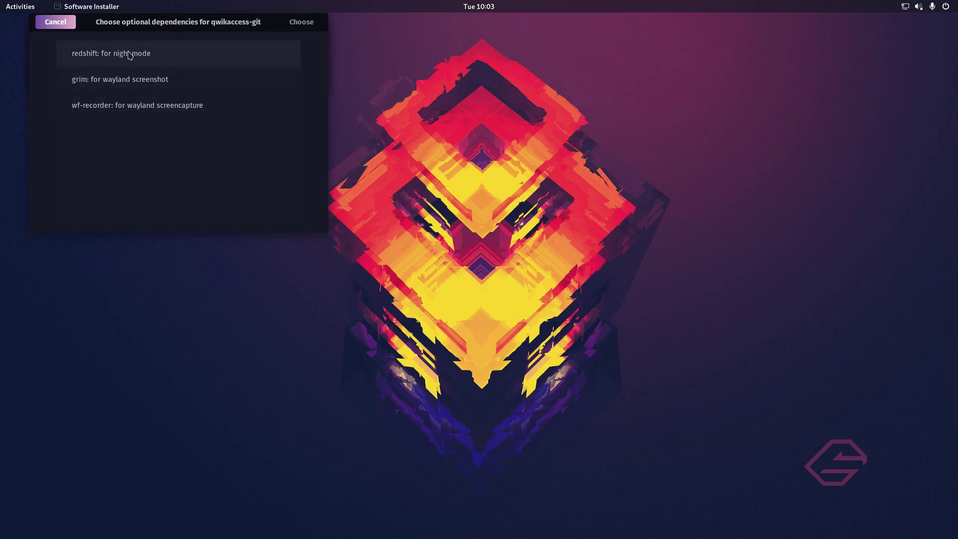
click(302, 22)
click(422, 361)
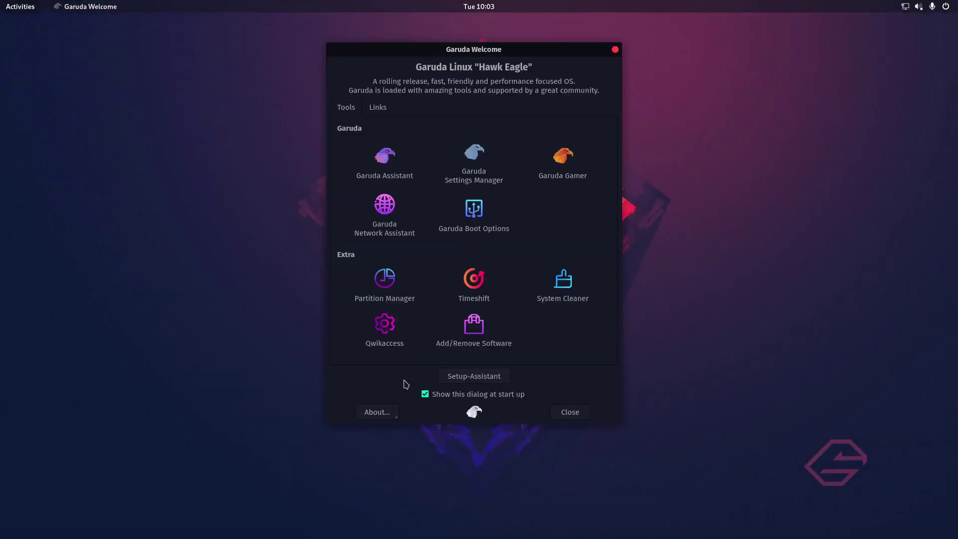
- Open Add/Remove Software, centre its window, look through the browsable applications and view the available updates
click(475, 341)
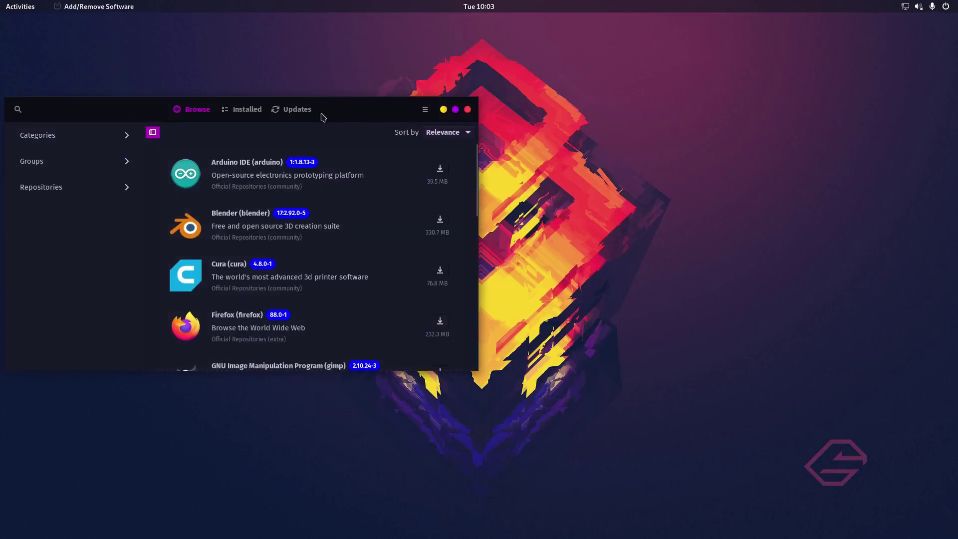
drag(323, 117, 534, 88)
scroll(505, 278, down, 5)
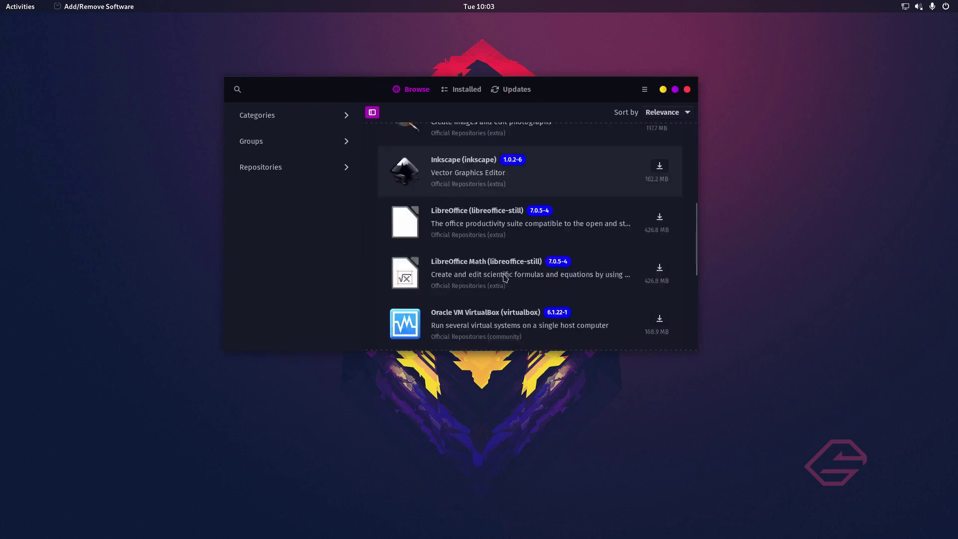
scroll(505, 278, up, 5)
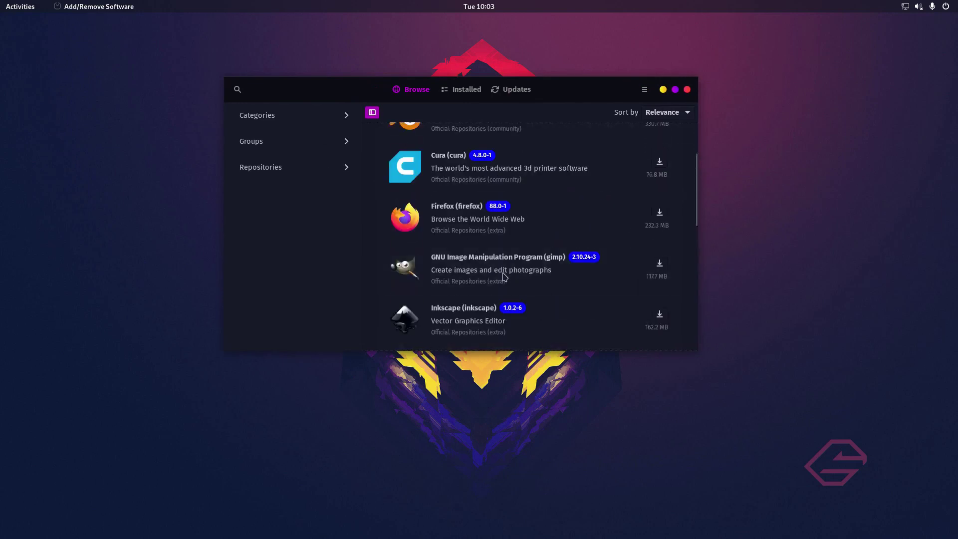
click(512, 90)
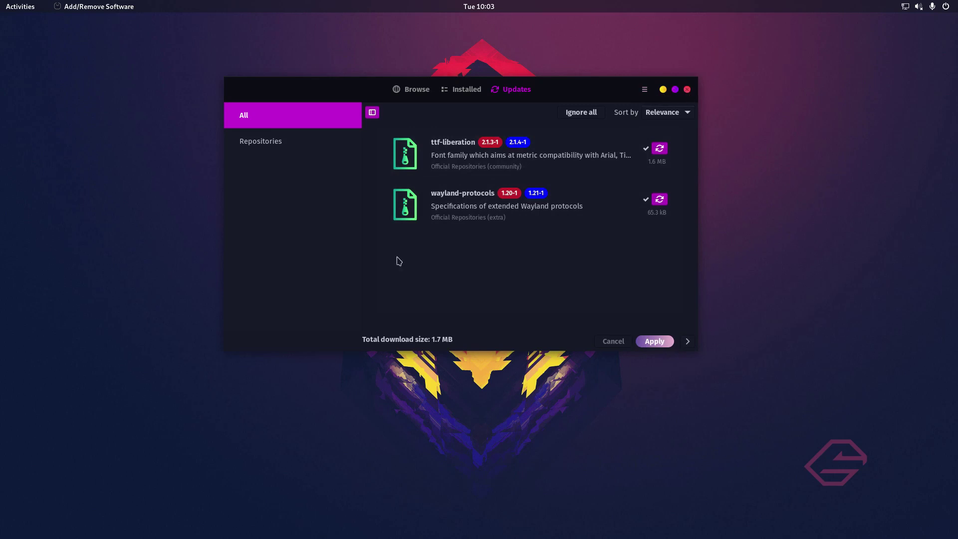
- Return to Garuda Welcome and start the Setup Assistant, declining to get a recent mirrorlist
click(25, 6)
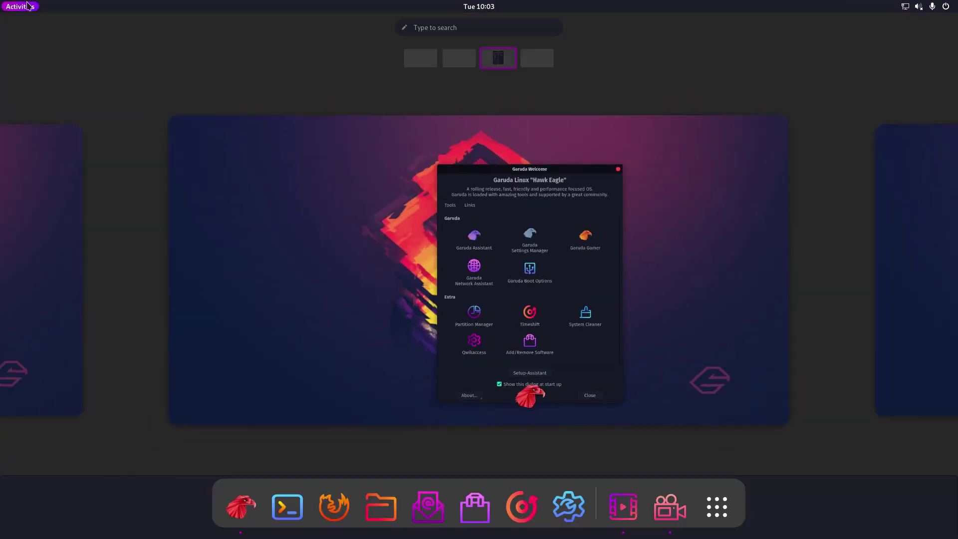
click(351, 208)
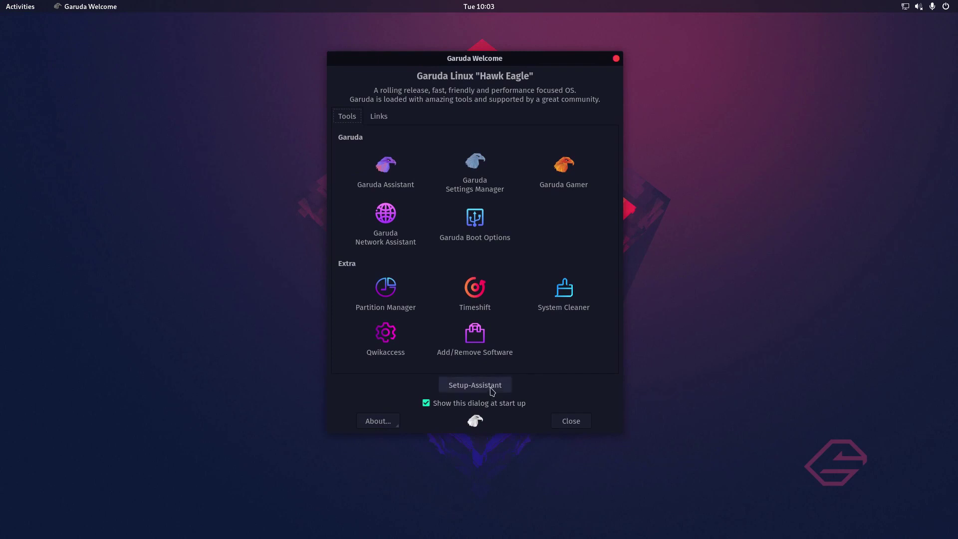
click(490, 391)
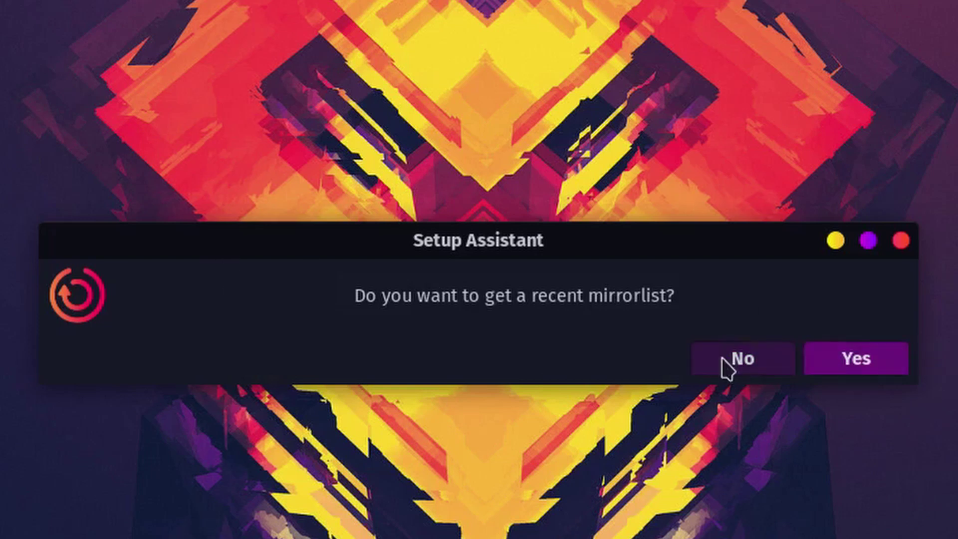
click(770, 362)
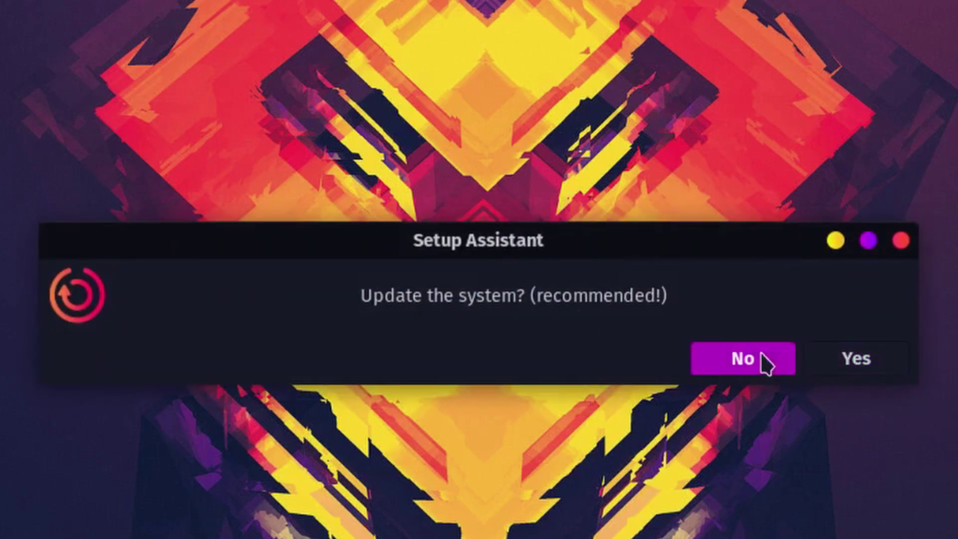
- Accept the recommended system update, authenticate with the account password and confirm the package installation
click(864, 362)
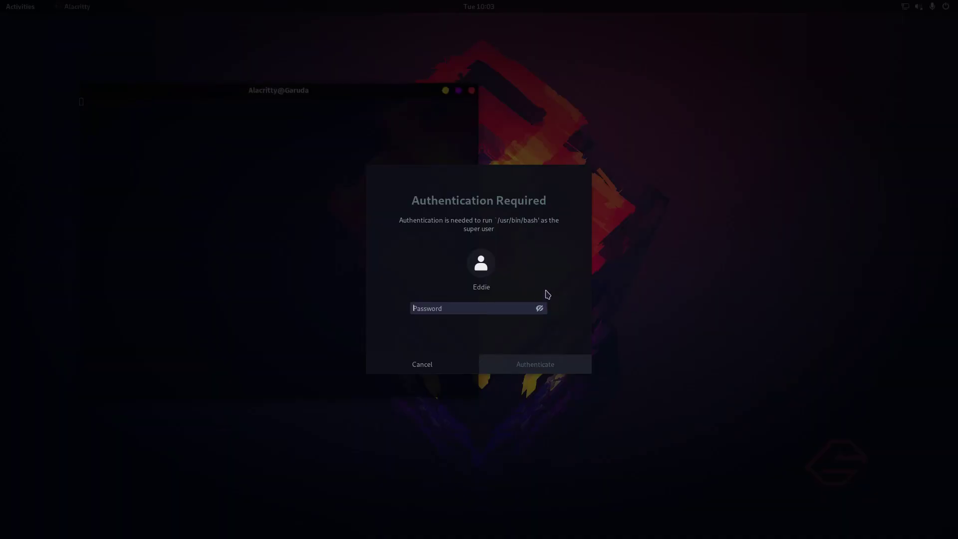
text(•)
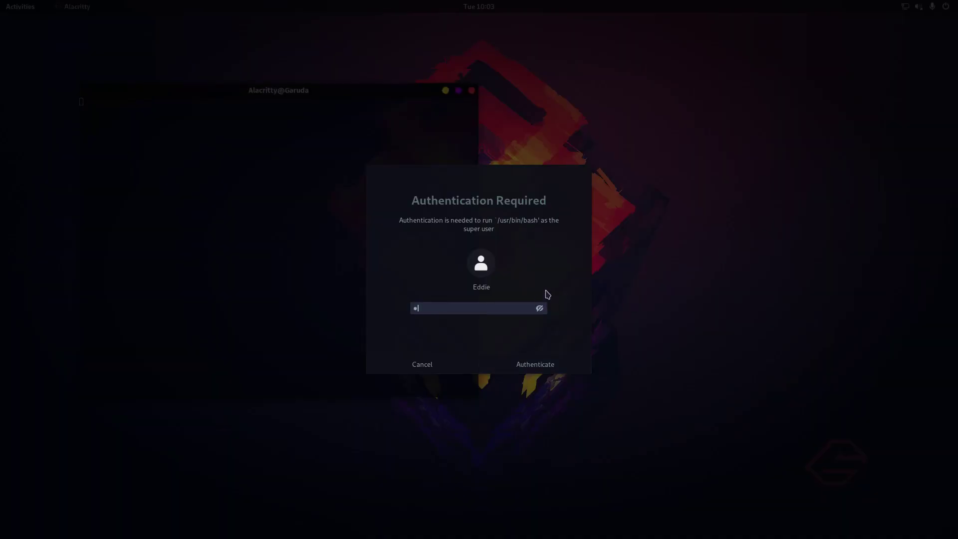
text(••••••••••)
key(Return)
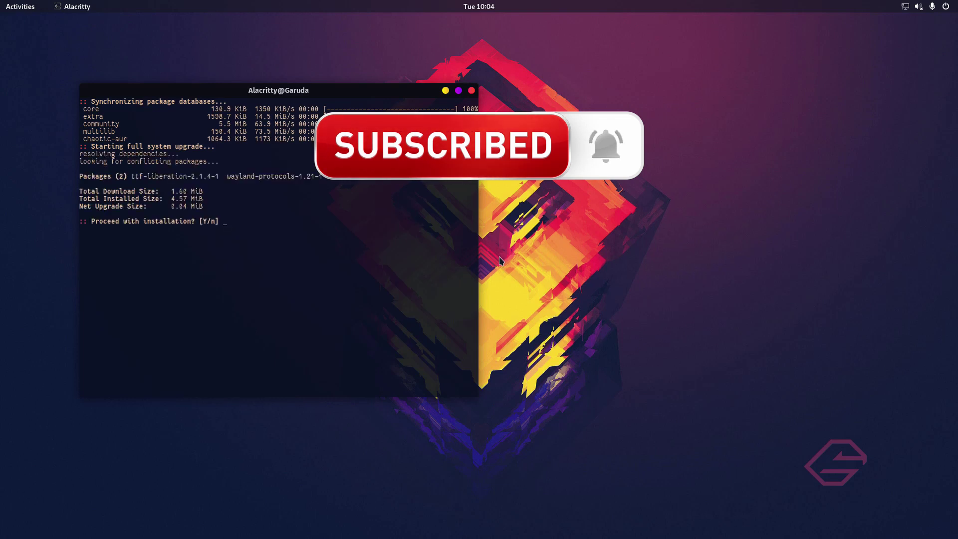
text(Y)
key(Return)
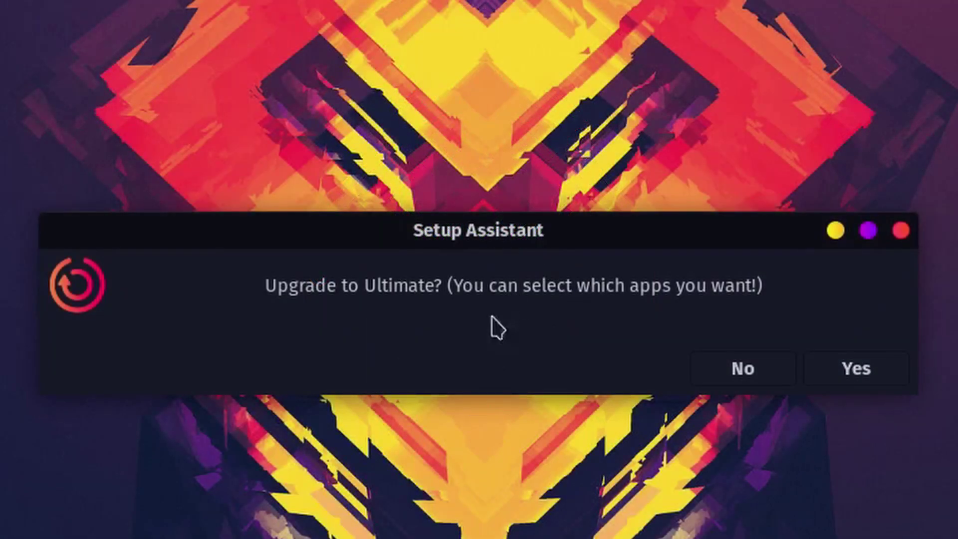
- Accept the upgrade to Ultimate with cjk fonts, printer, scanner and Samba support, Garuda wallpapers, Appimage and fwupd support, and additional GNOME applications
click(879, 381)
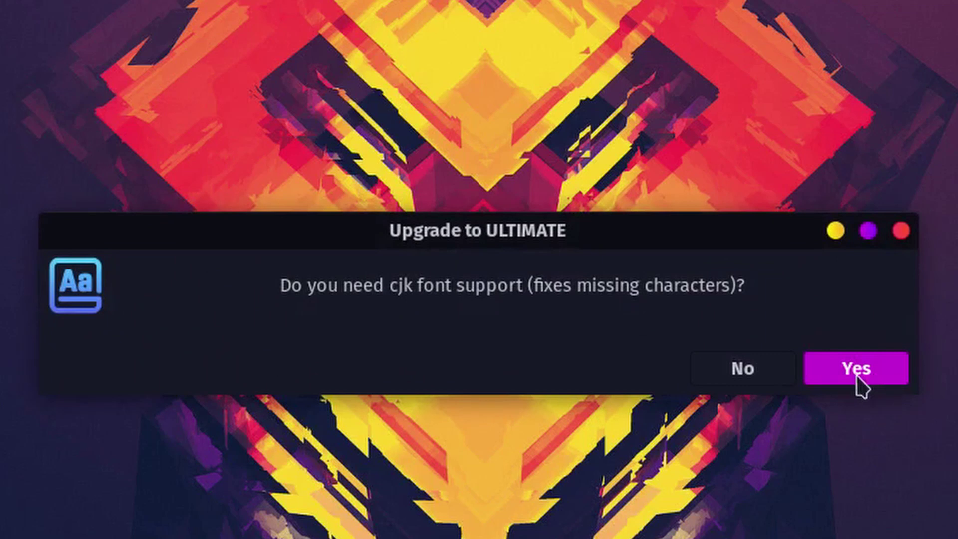
click(898, 385)
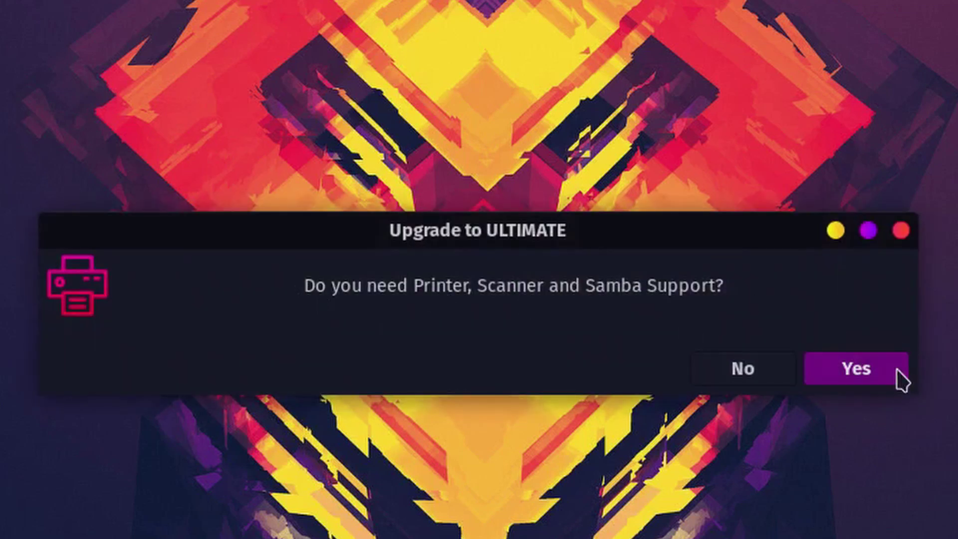
click(897, 382)
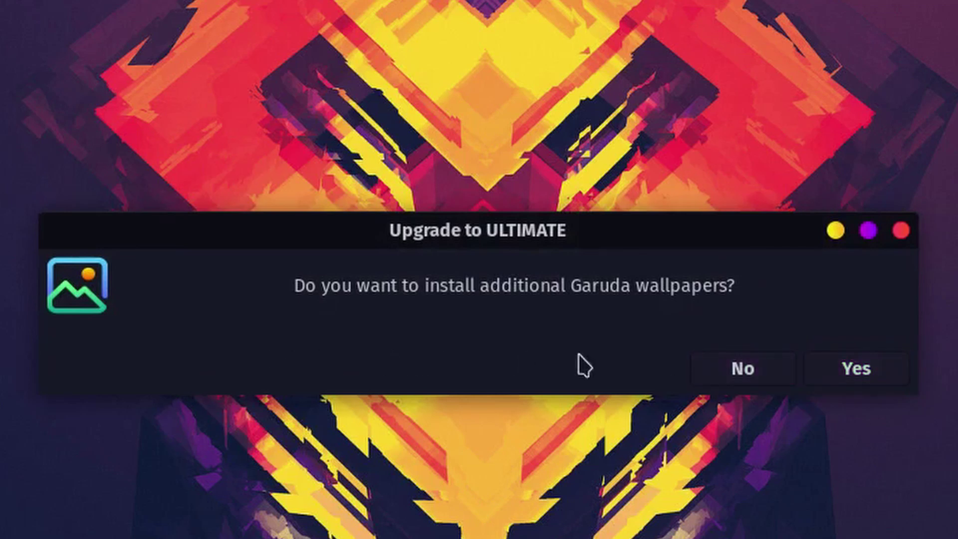
click(826, 362)
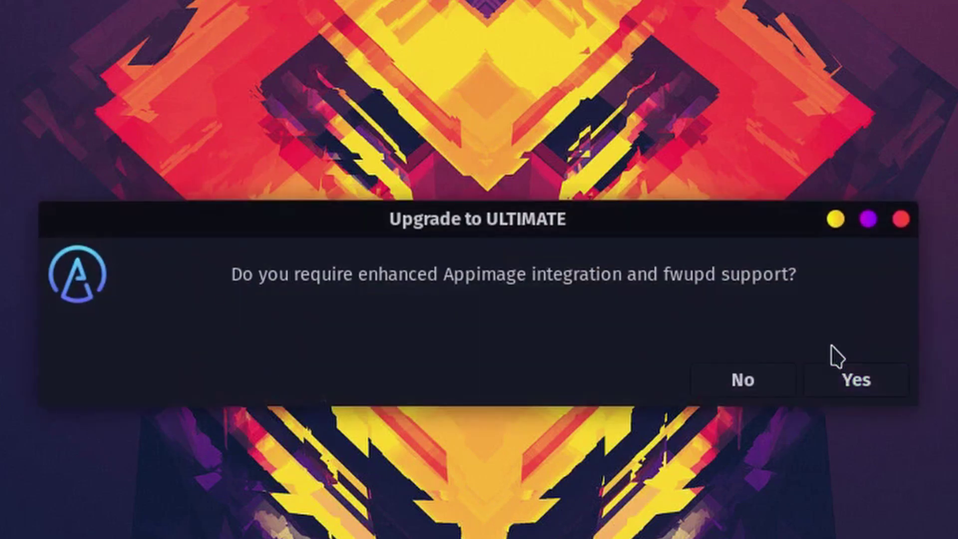
click(871, 378)
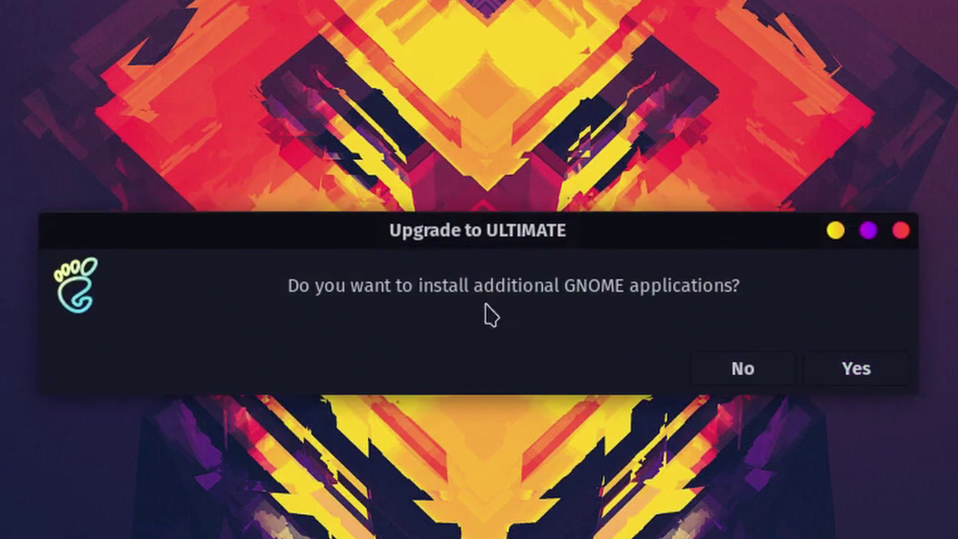
click(856, 369)
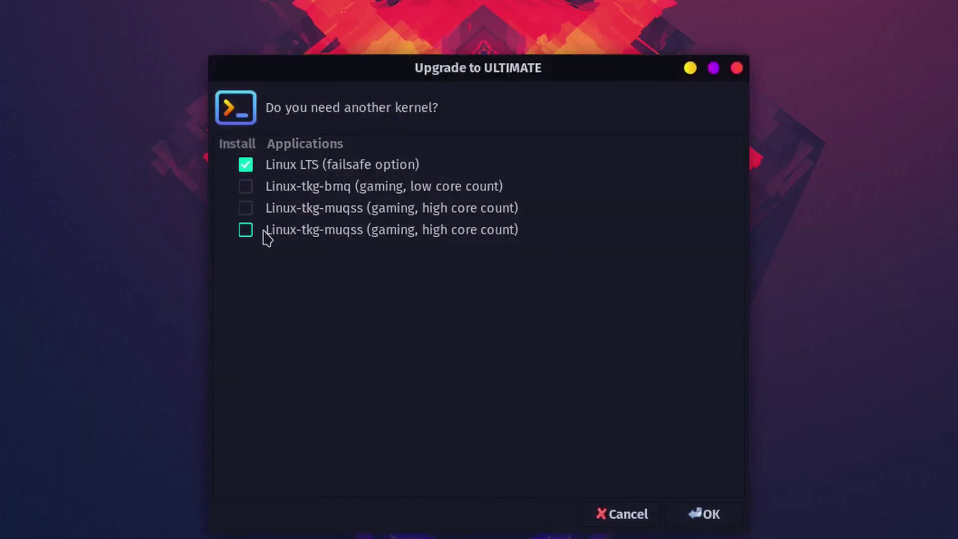
- Accept the preselected choices for kernel, office suite, extra browser, email client, communication software and download and sync tools
click(704, 515)
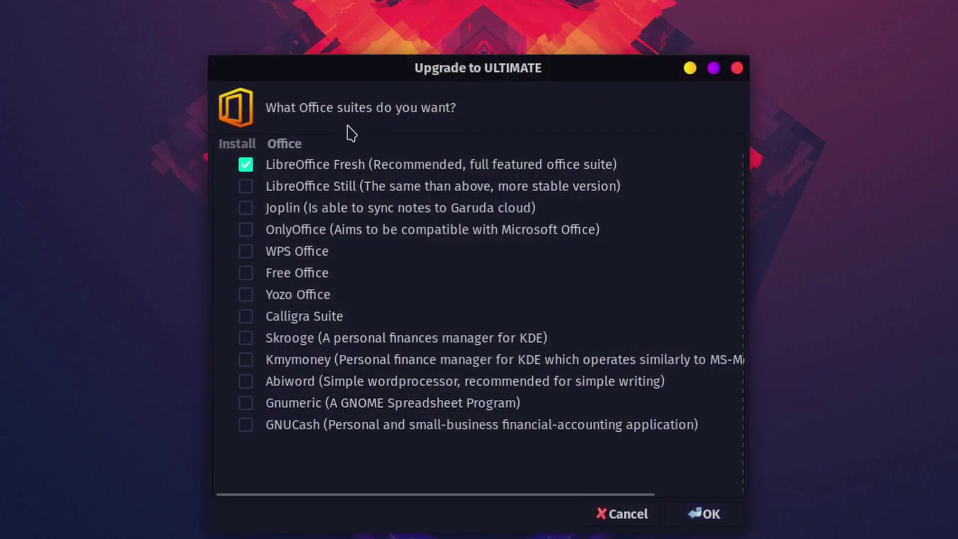
click(687, 518)
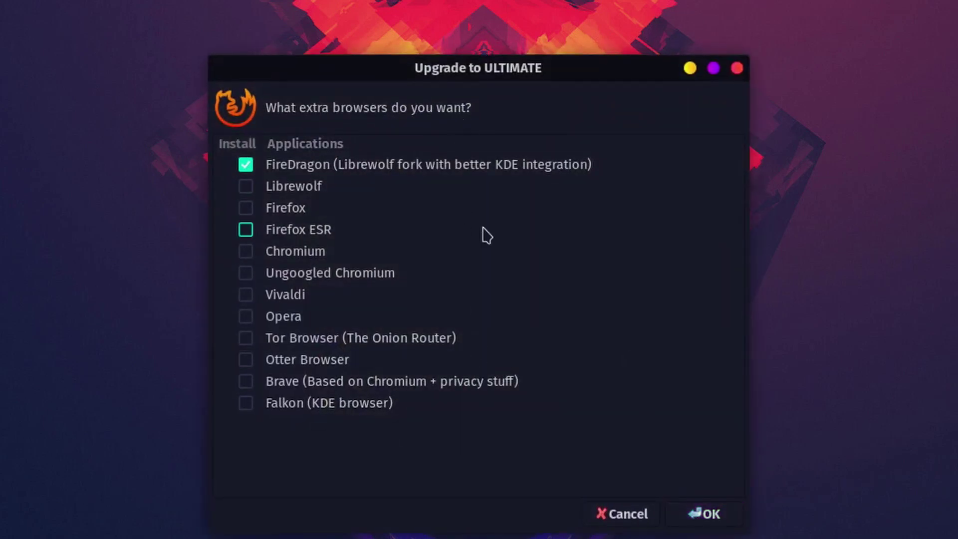
click(685, 514)
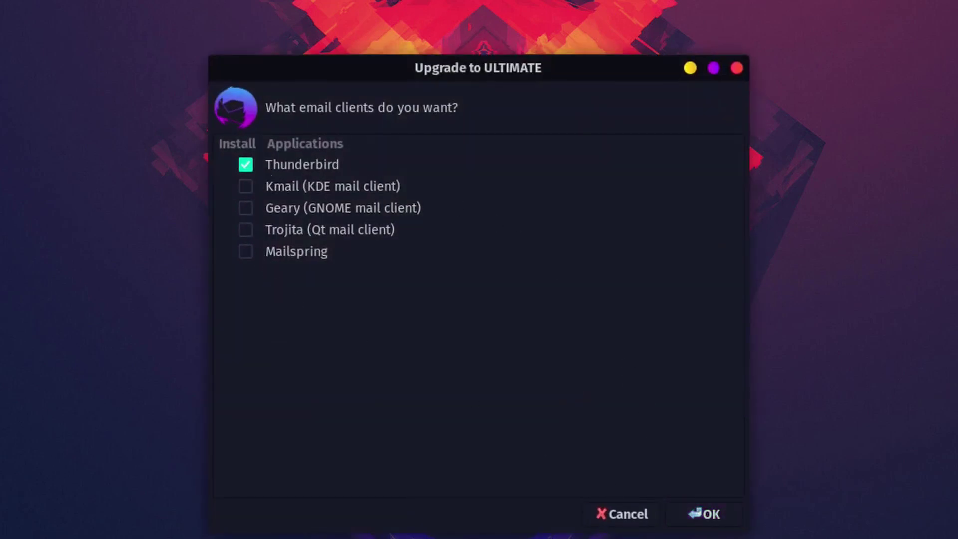
click(719, 519)
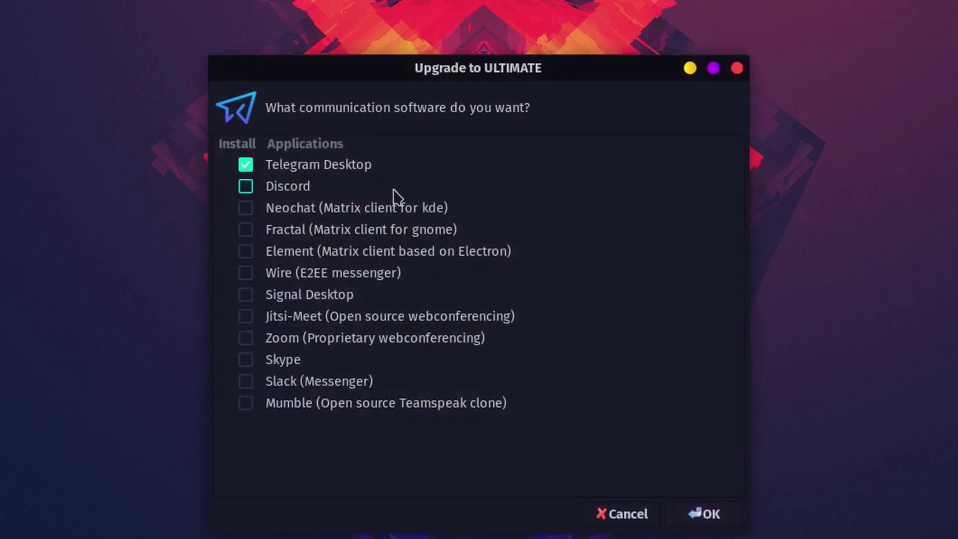
click(709, 513)
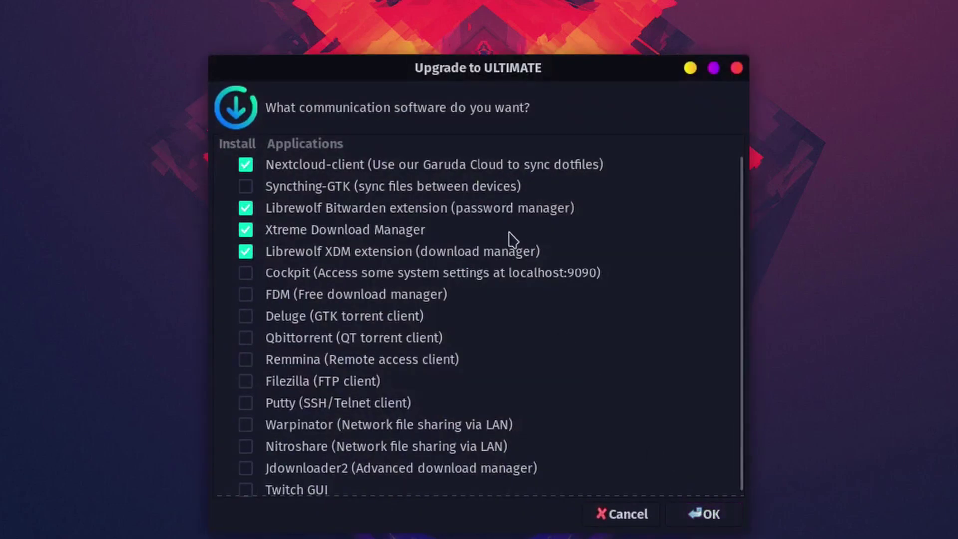
scroll(513, 245, down, 1)
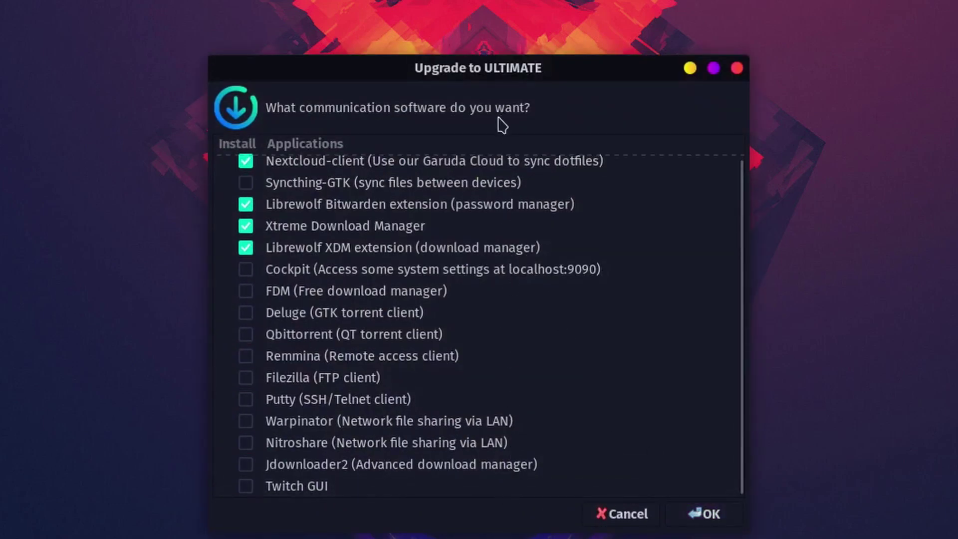
scroll(528, 342, up, 1)
click(681, 520)
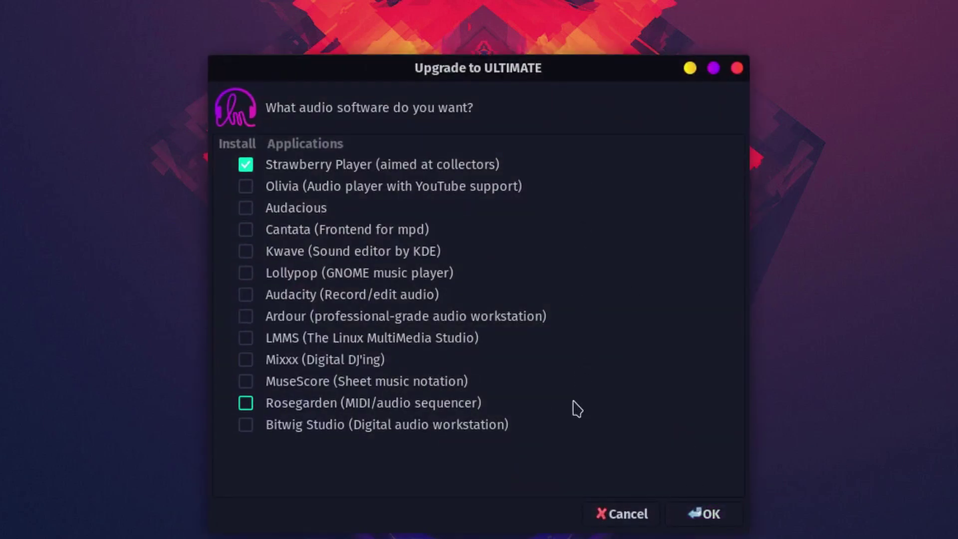
- Add Audacity, Ardour, LMMS, Mixxx, MuseScore, Rosegarden and Bitwig Studio to the preselected audio software and confirm the selection
click(246, 295)
click(247, 317)
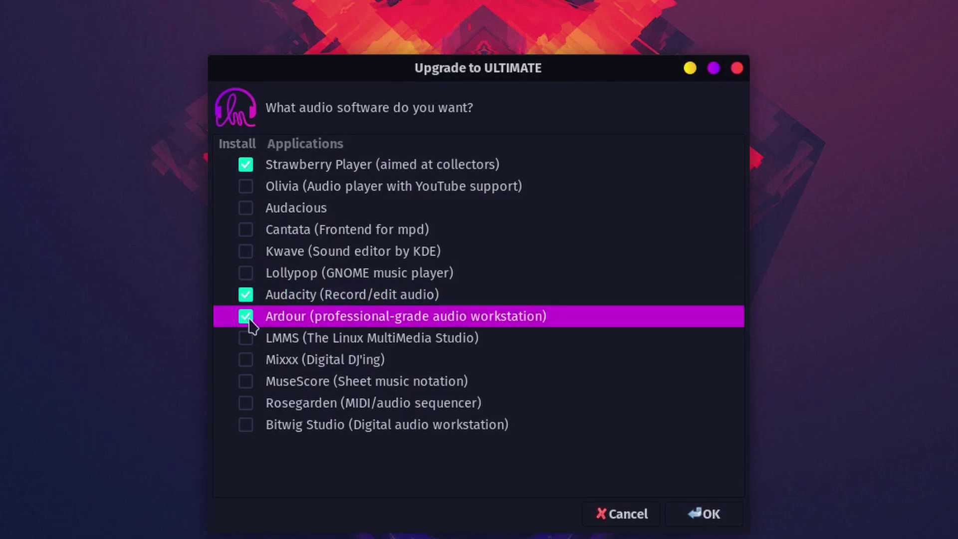
click(246, 339)
click(245, 369)
click(246, 402)
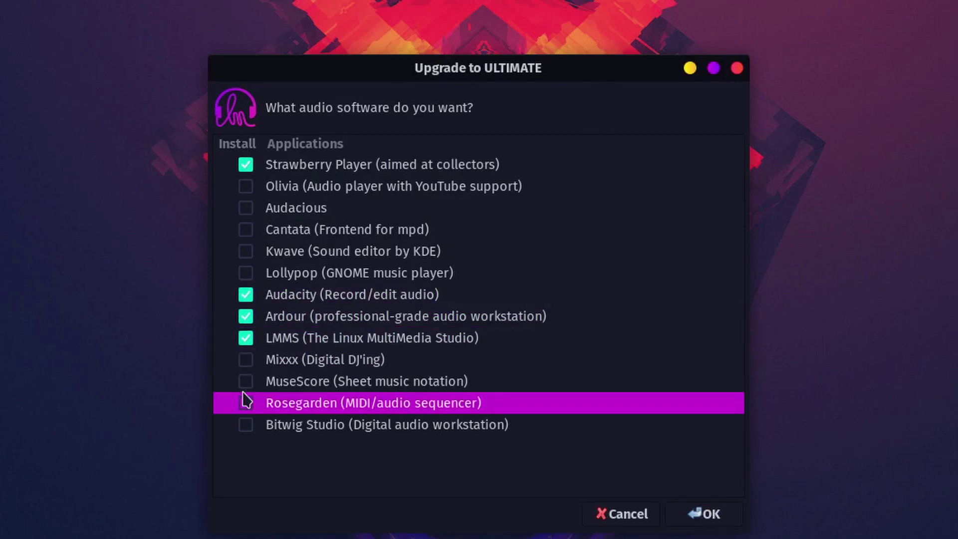
click(246, 382)
click(245, 403)
click(244, 368)
click(244, 425)
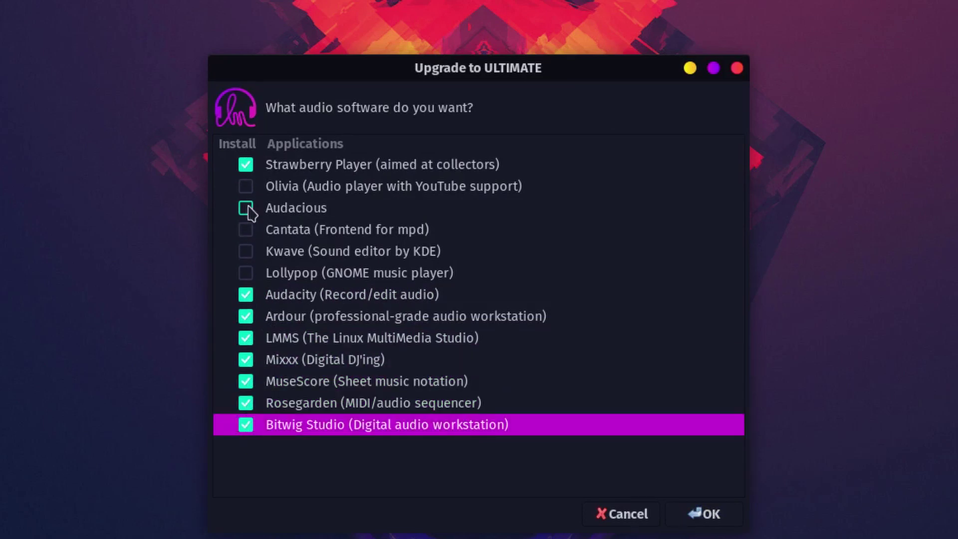
click(702, 517)
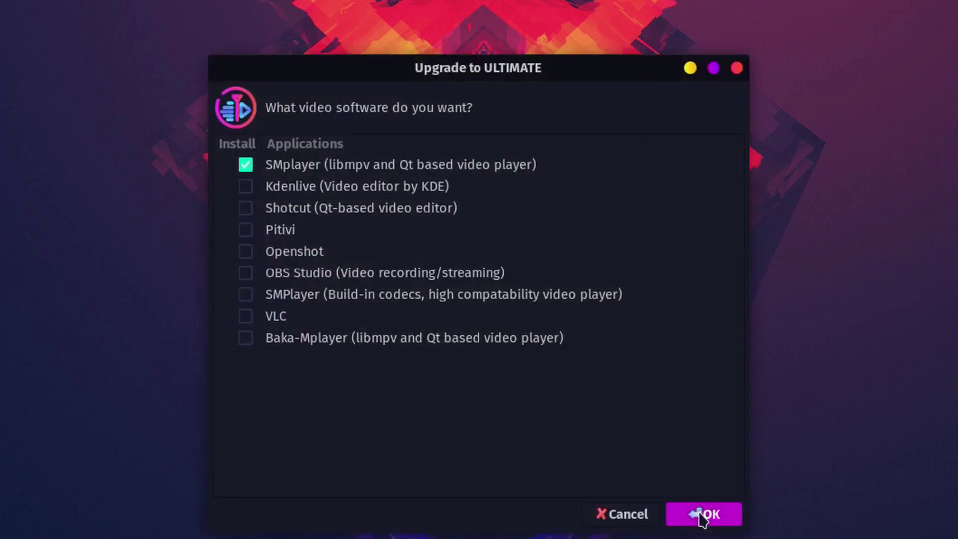
- Add Kdenlive to the preselected video software and accept the preselected graphics and multimedia software
click(390, 184)
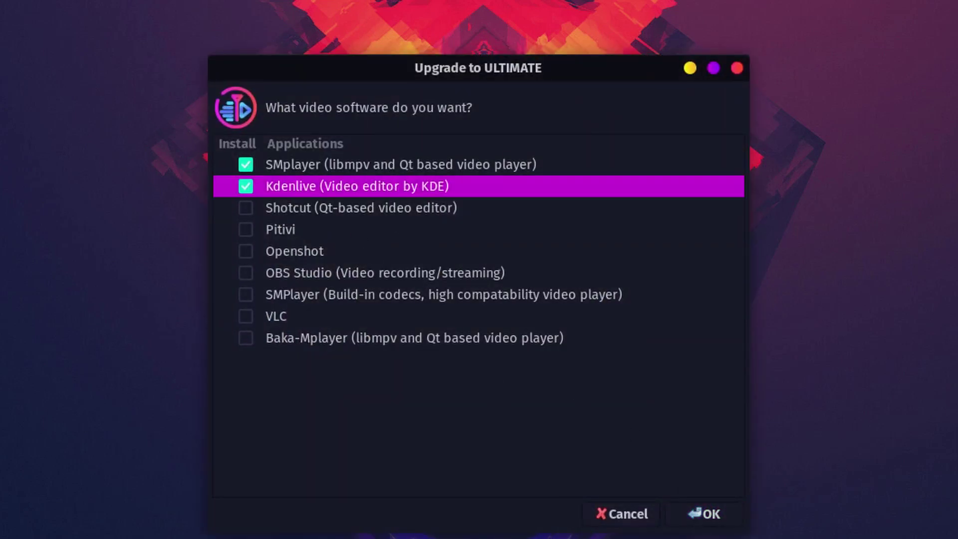
click(709, 519)
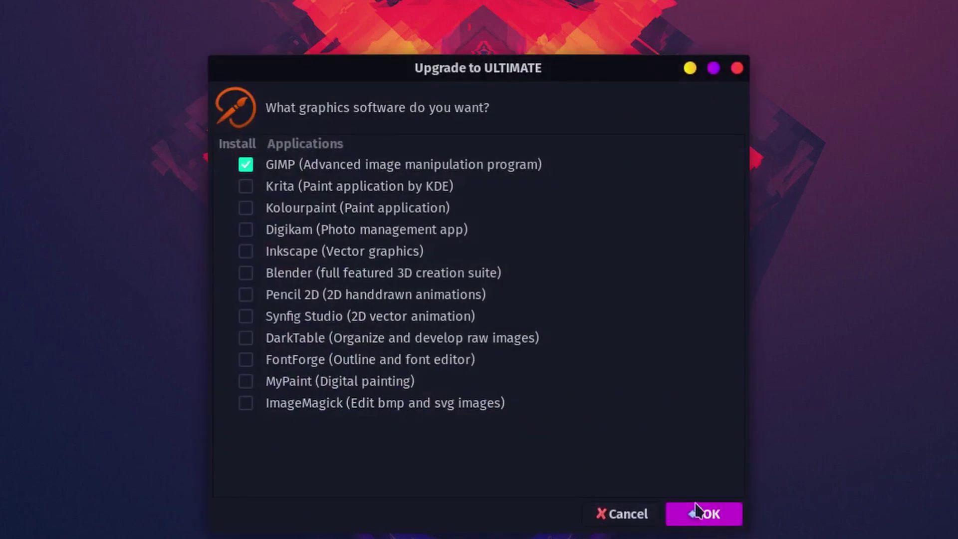
click(701, 515)
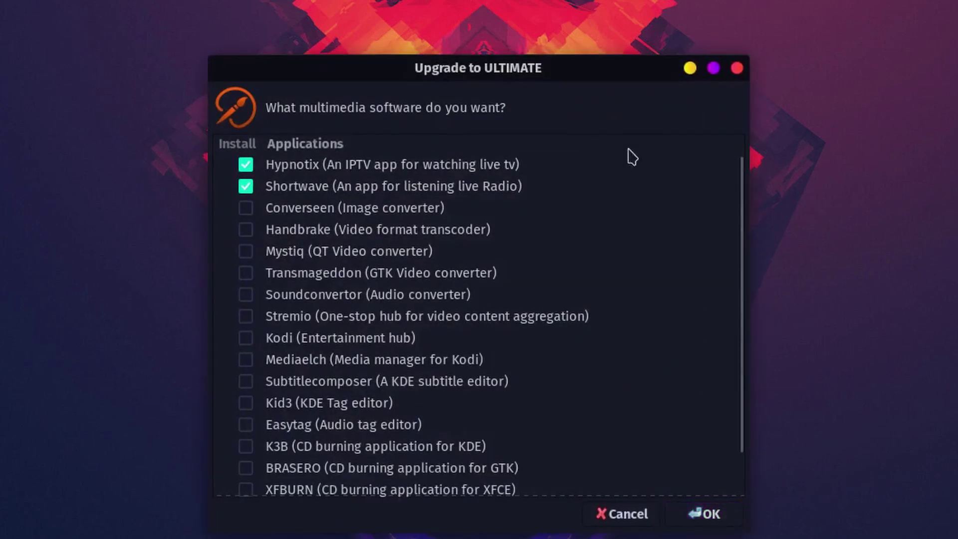
click(707, 517)
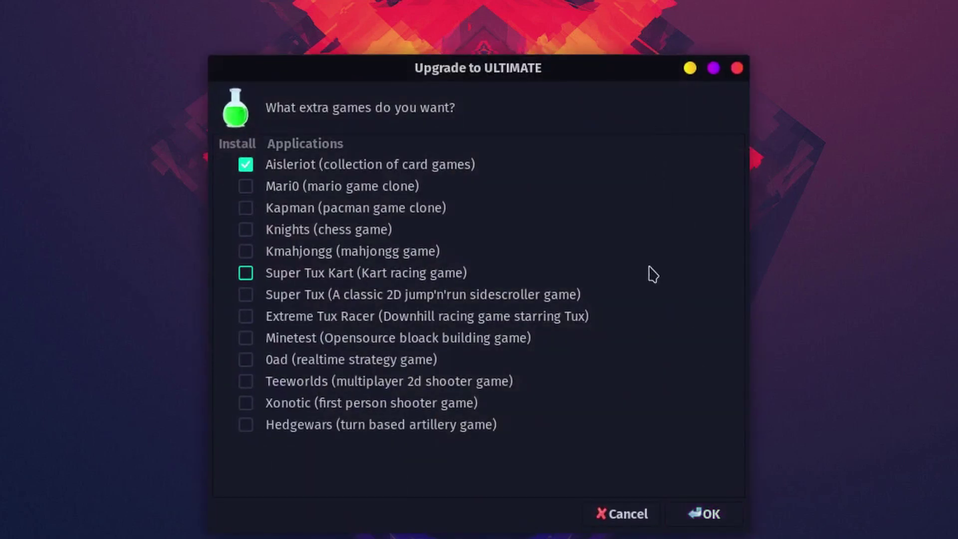
- Accept the preselected games and development software, and continue without any virtualization software
click(703, 517)
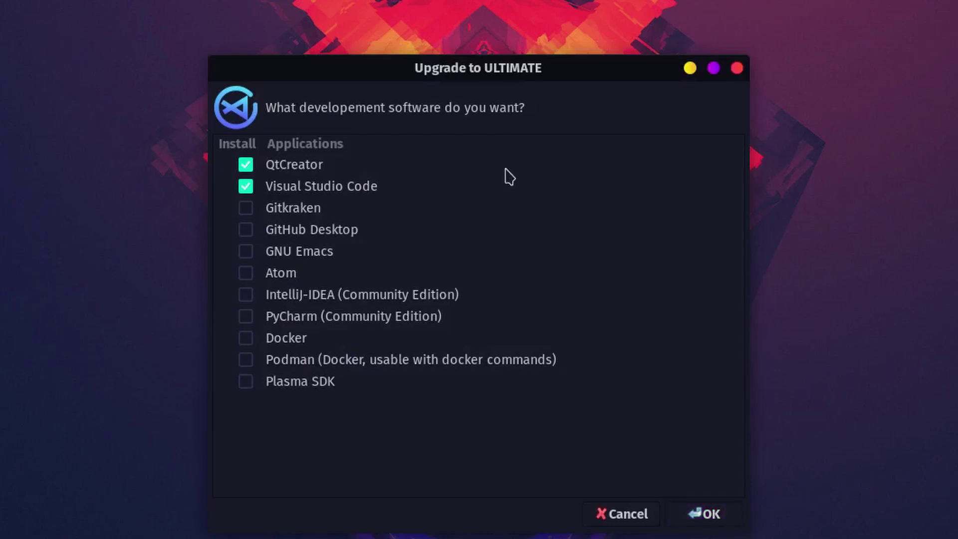
click(730, 519)
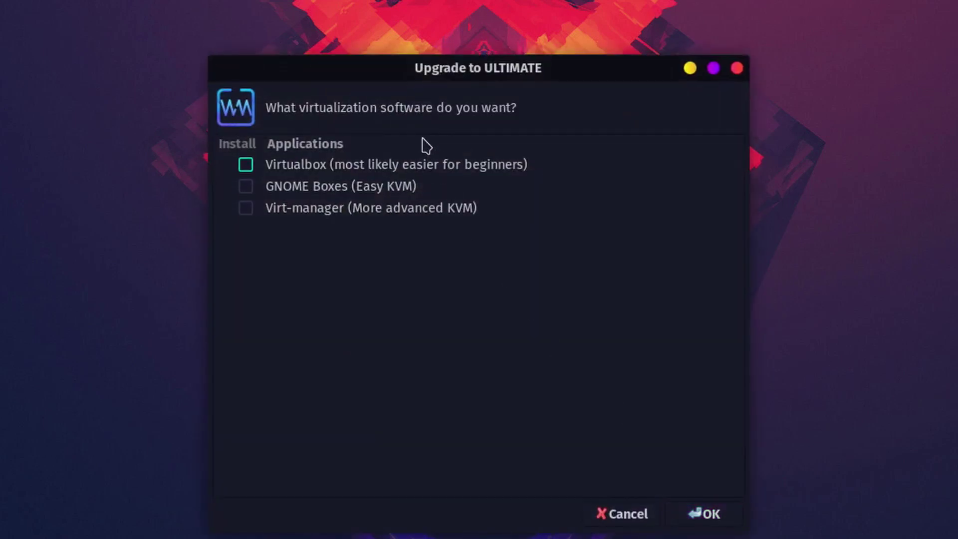
click(697, 515)
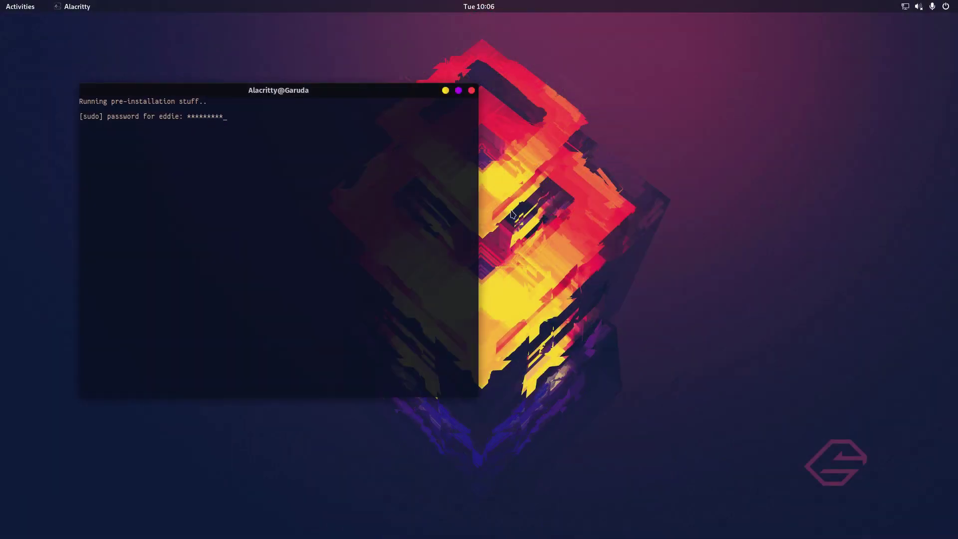
- Authenticate with the account password, confirm the package installation and decline removing the setup assistant
key(Return)
key(Return)
key(Return)
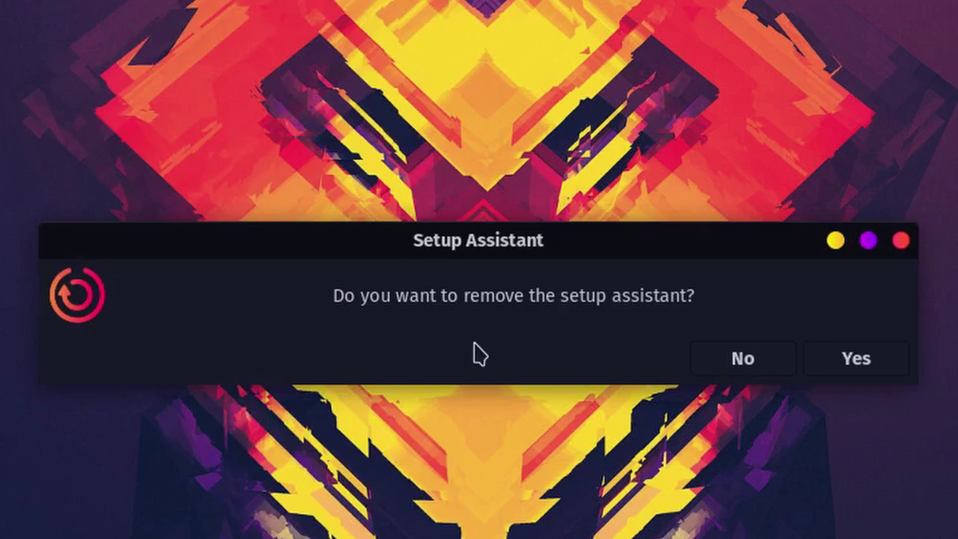
click(772, 367)
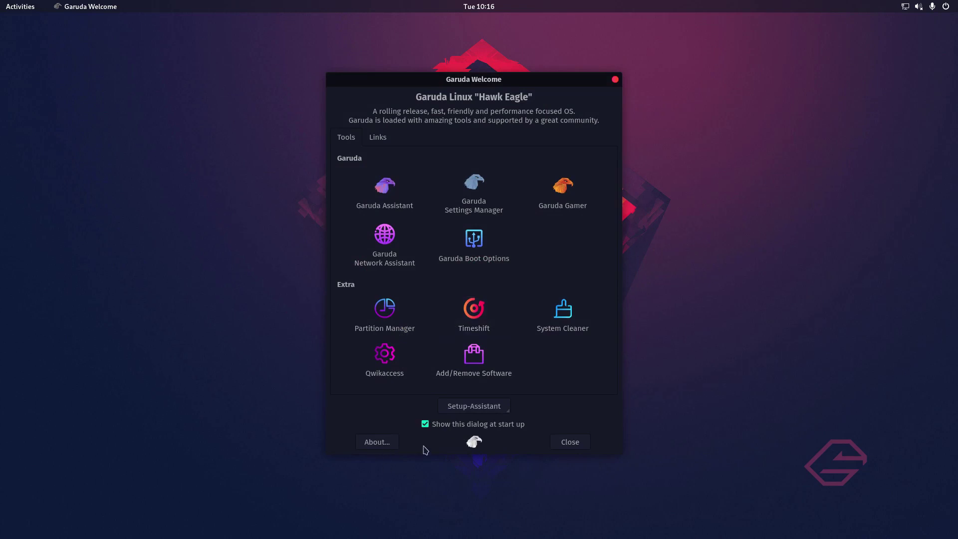
- View the About information of Garuda Welcome, then close it along with the welcome window
click(366, 445)
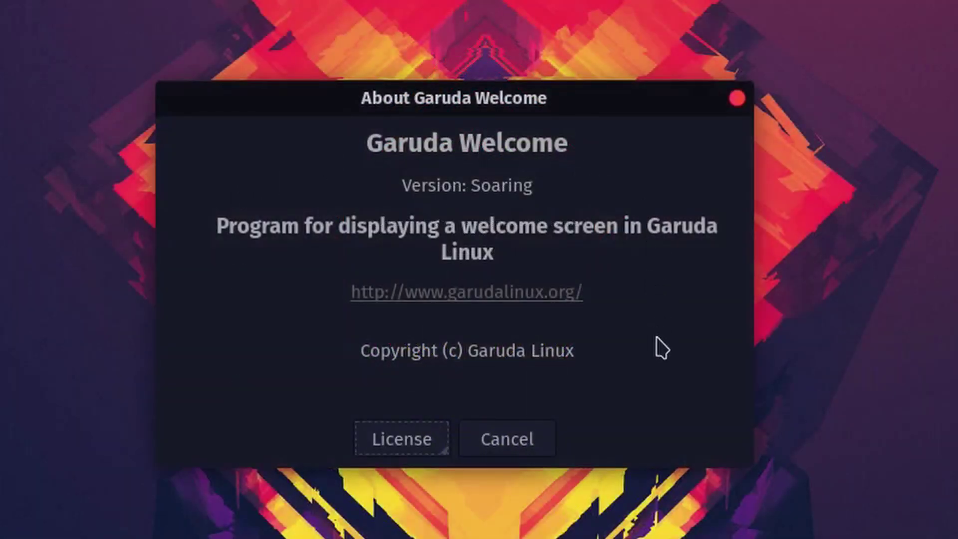
click(361, 452)
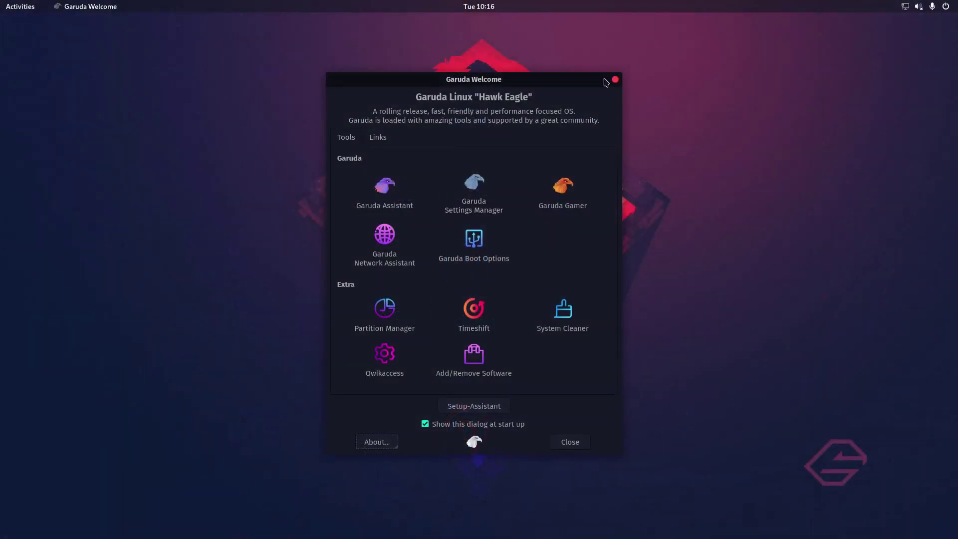
click(616, 80)
- Launch the FireDragon web browser and look over the services listed on the Garuda Linux start page
click(26, 11)
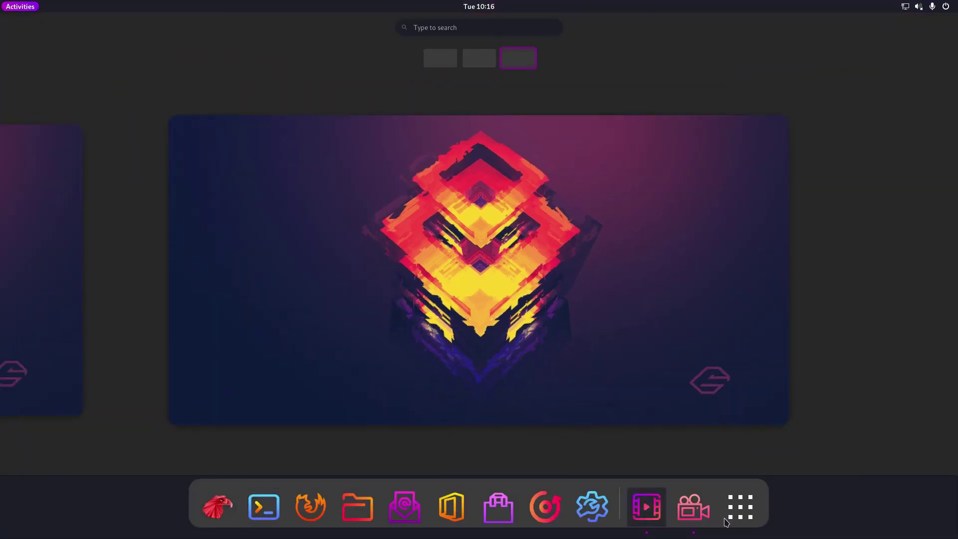
click(304, 508)
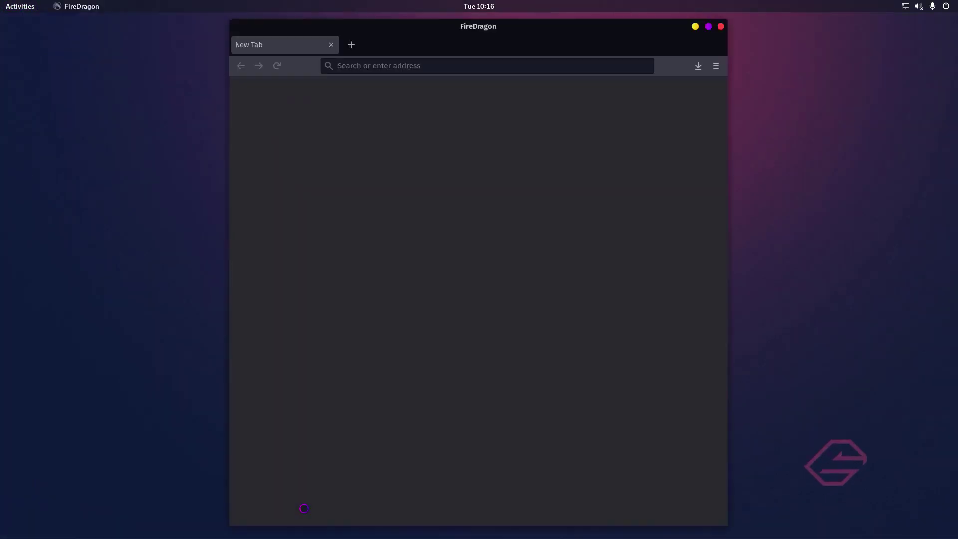
scroll(502, 233, down, 5)
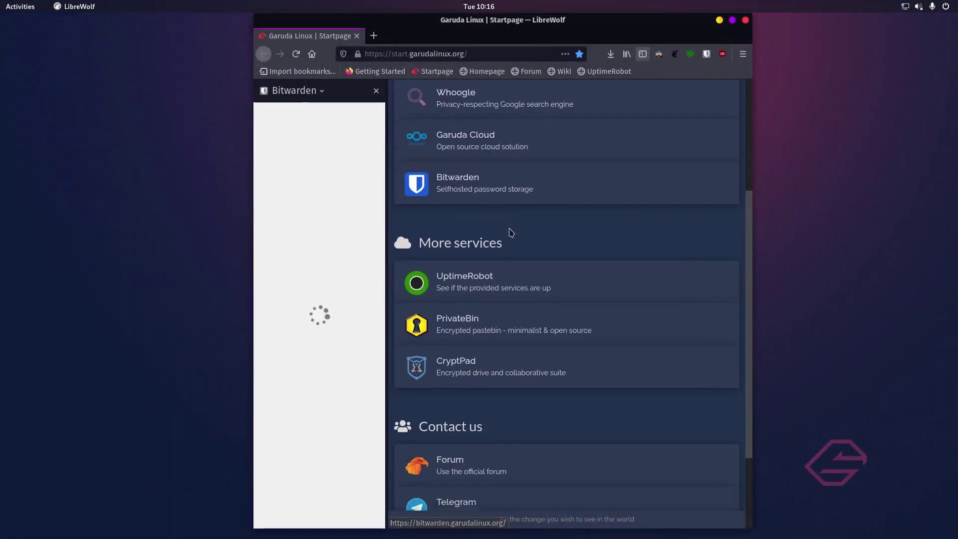
scroll(503, 430, up, 5)
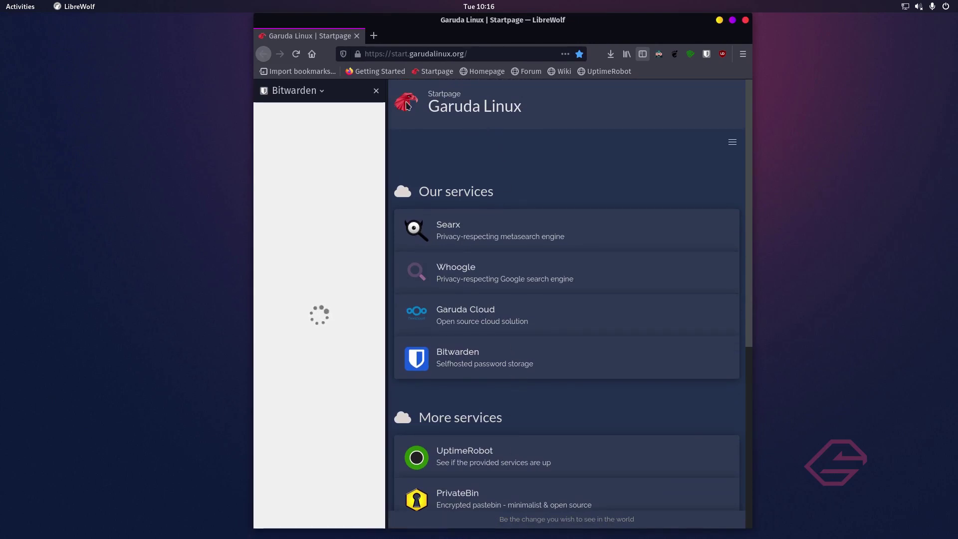
- Open the bookmarked Garuda Linux Startpage and Homepage, and maximize the browser window
click(428, 73)
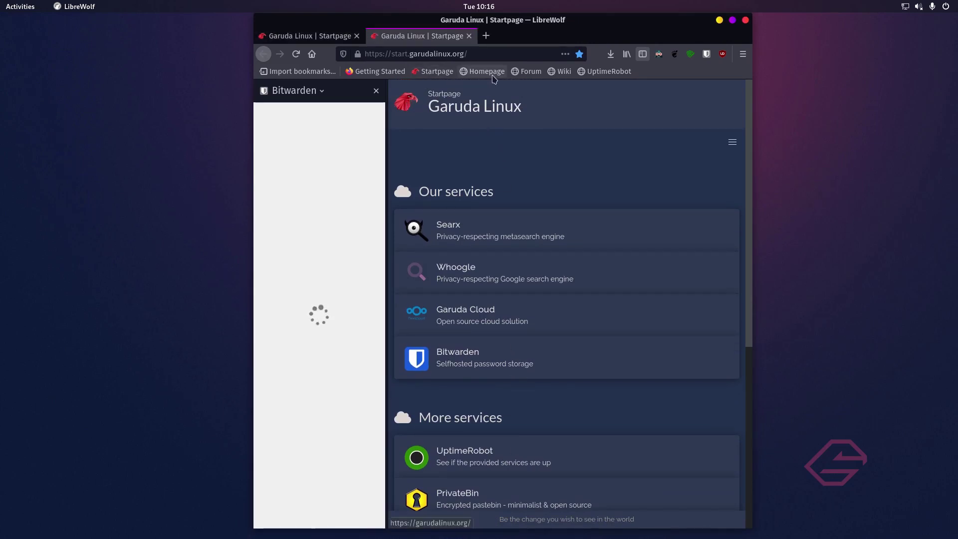
click(487, 71)
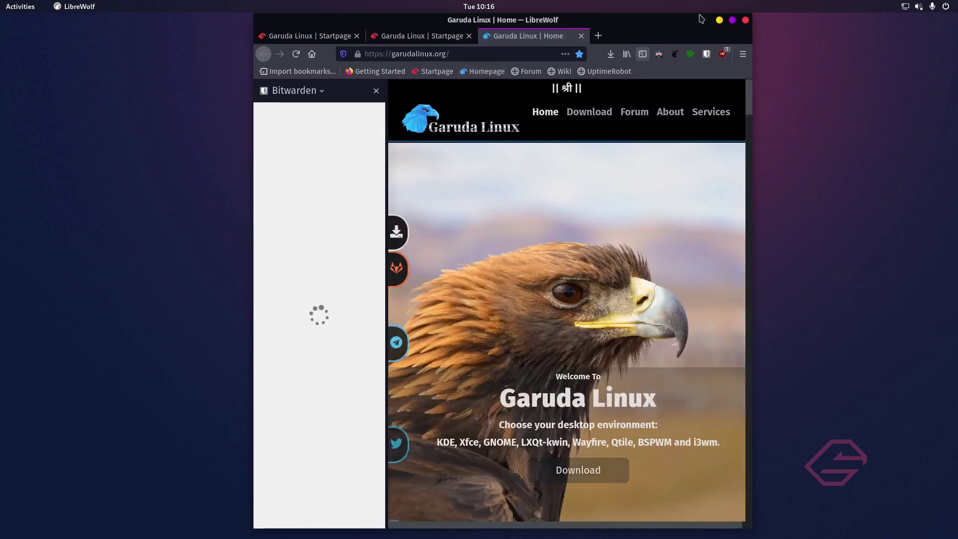
key(super+Up)
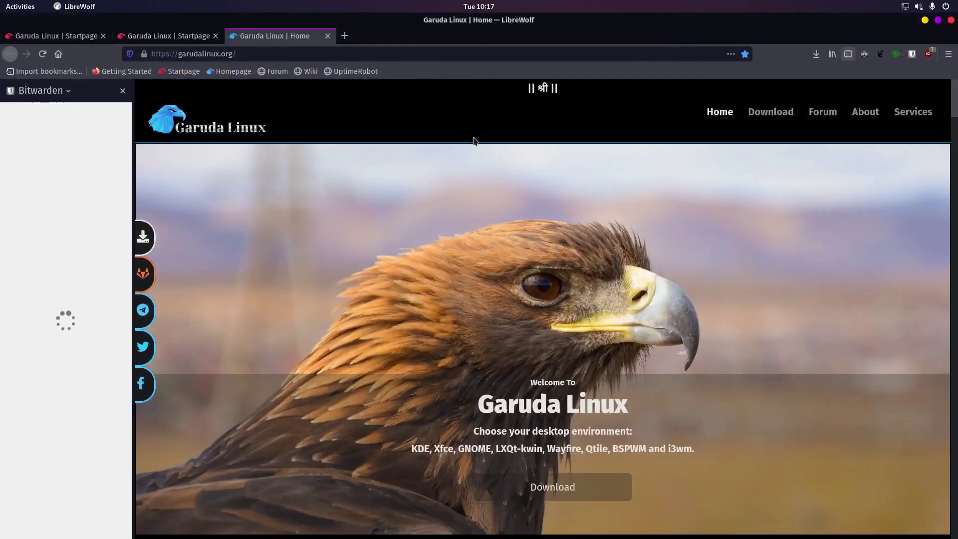
- Examine the homepage's Special Spotlights on easy installation, desktop theming, the BTRFS filesystem and automatic Timeshift snapshots
scroll(475, 141, down, 6)
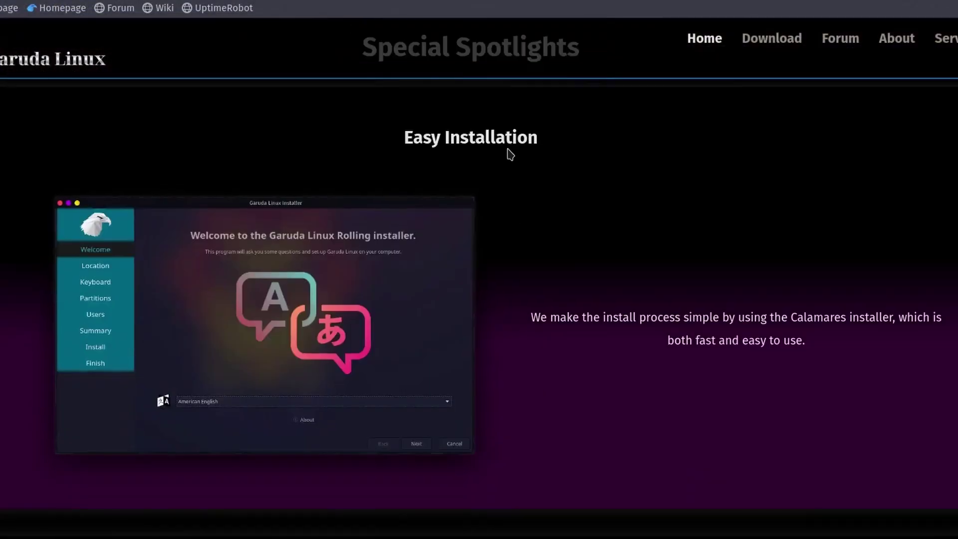
scroll(510, 154, down, 7)
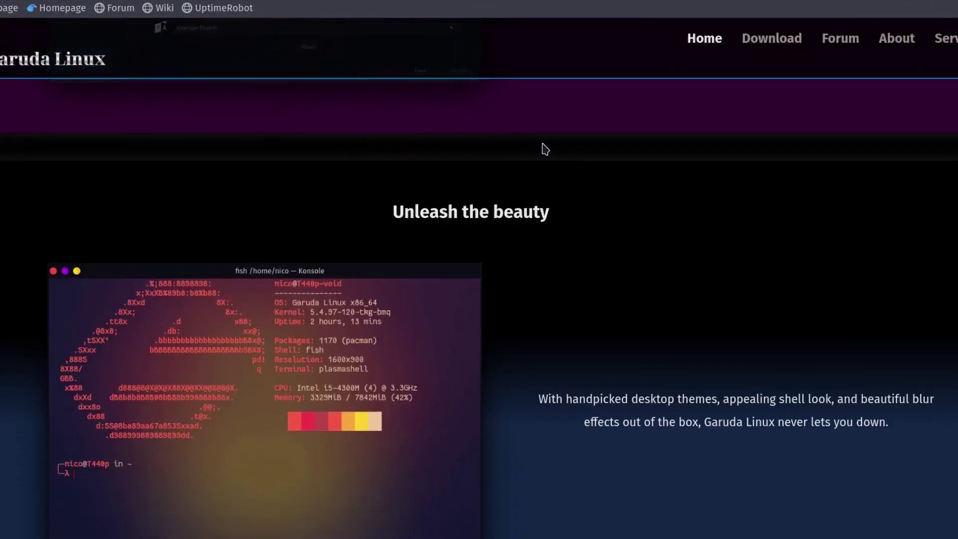
scroll(545, 149, down, 2)
scroll(544, 149, down, 4)
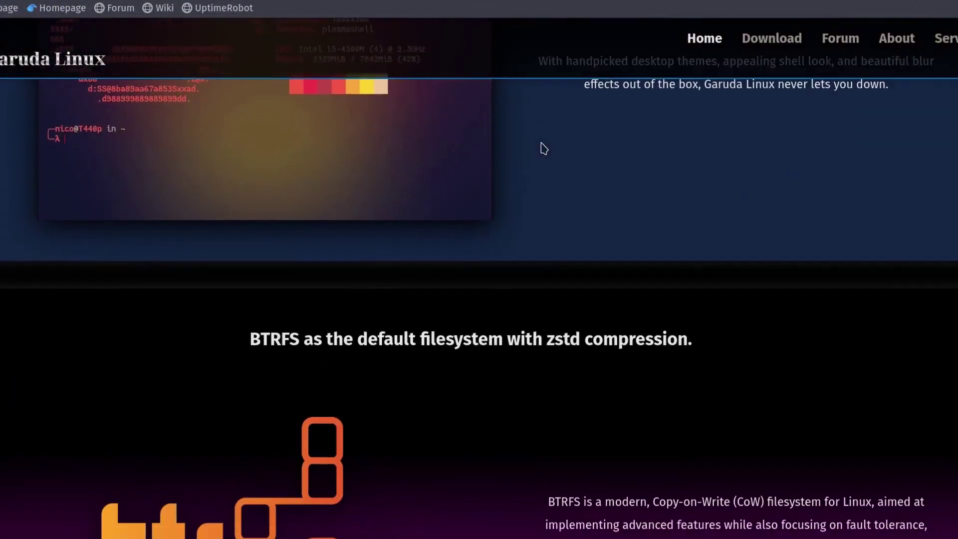
scroll(544, 149, down, 6)
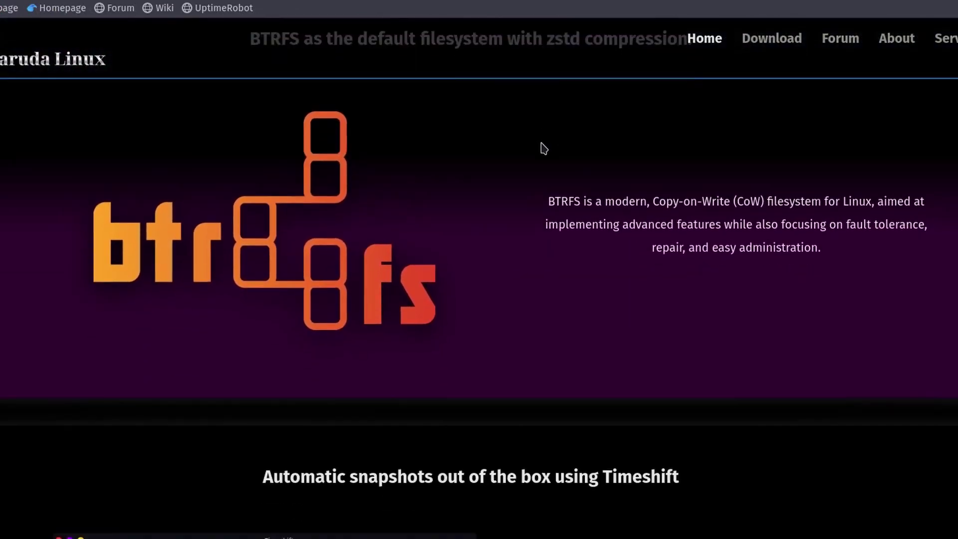
scroll(519, 156, down, 8)
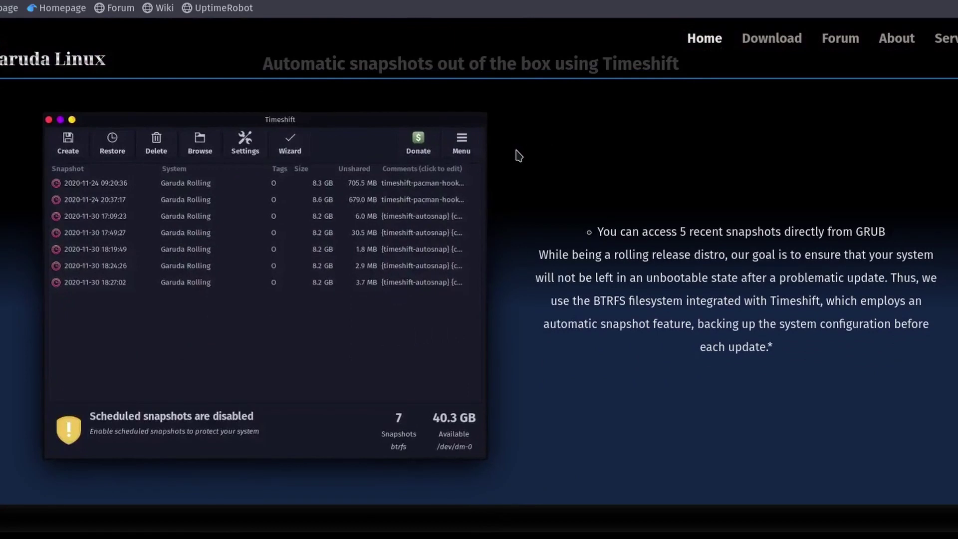
scroll(528, 161, down, 8)
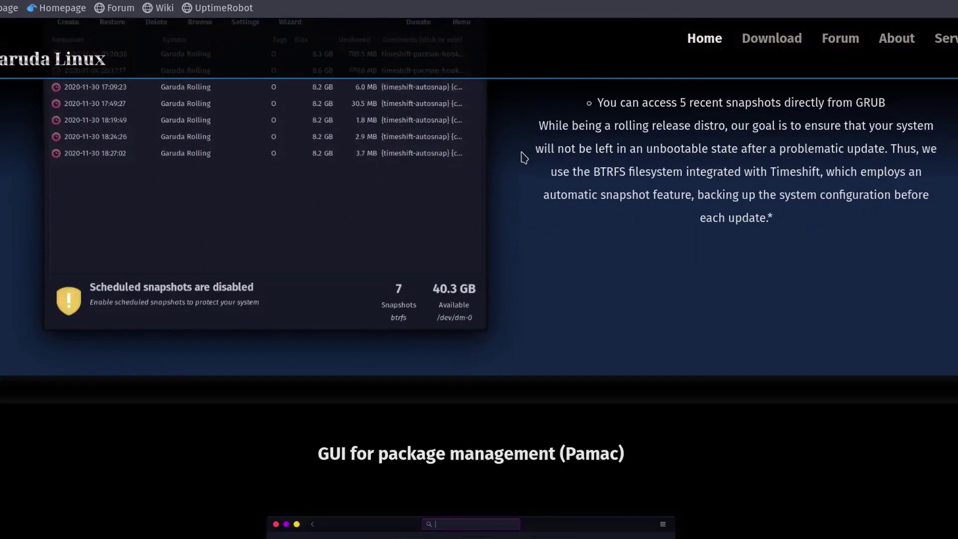
- Examine the homepage's sections on the Pamac package manager, Garuda Settings Manager and Garuda Assistant
scroll(525, 157, down, 2)
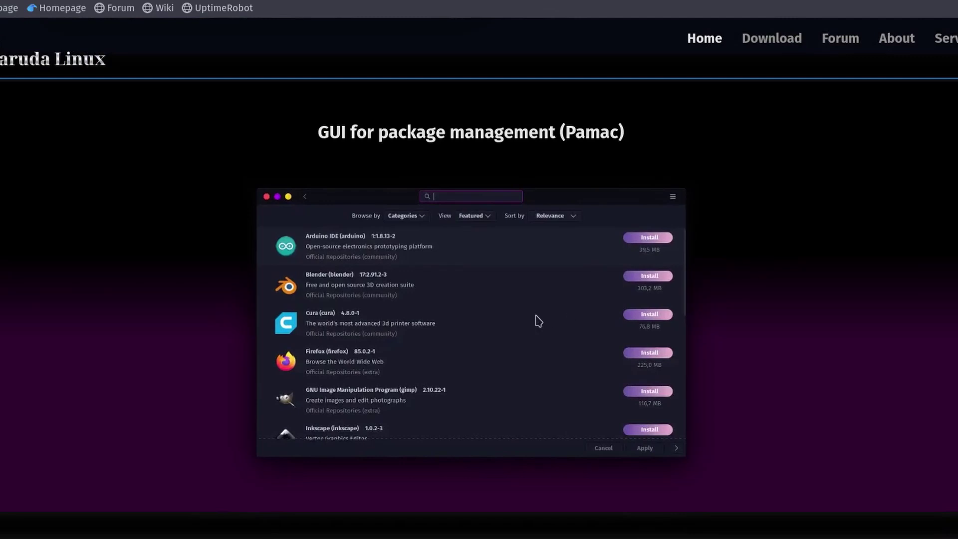
scroll(538, 321, down, 7)
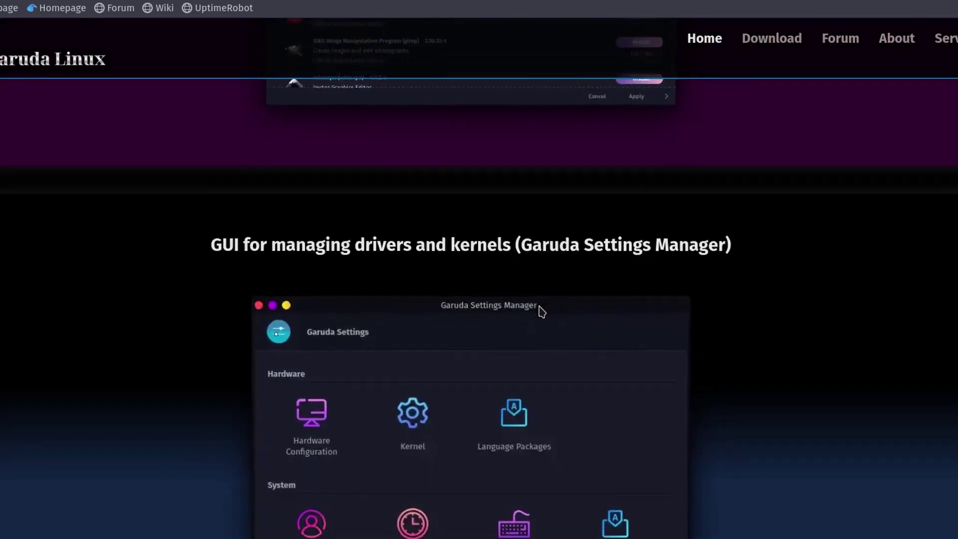
scroll(543, 312, down, 3)
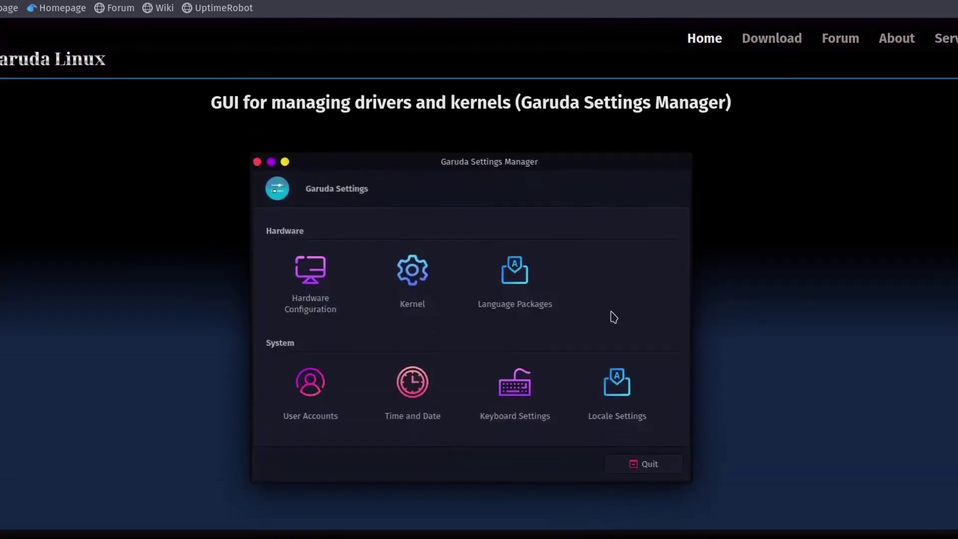
scroll(665, 303, down, 8)
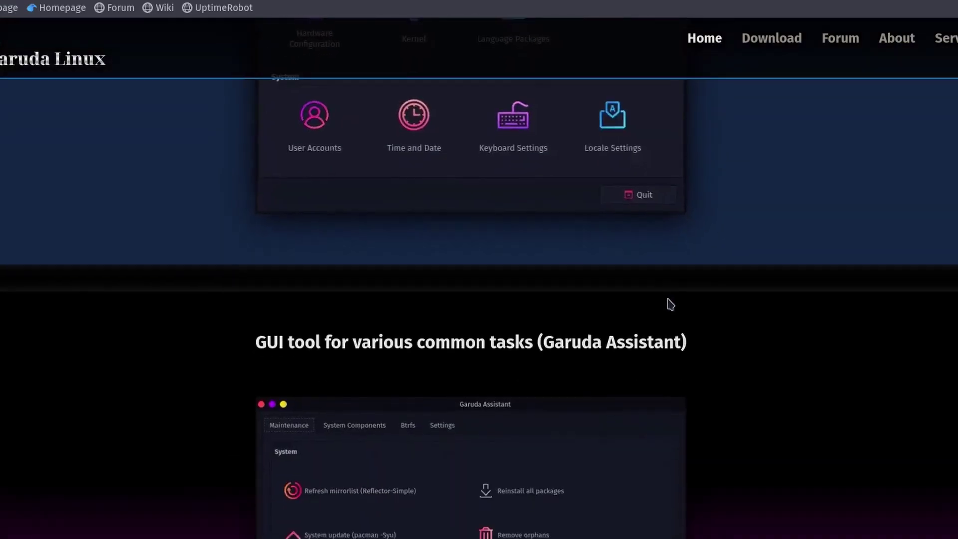
scroll(687, 305, down, 3)
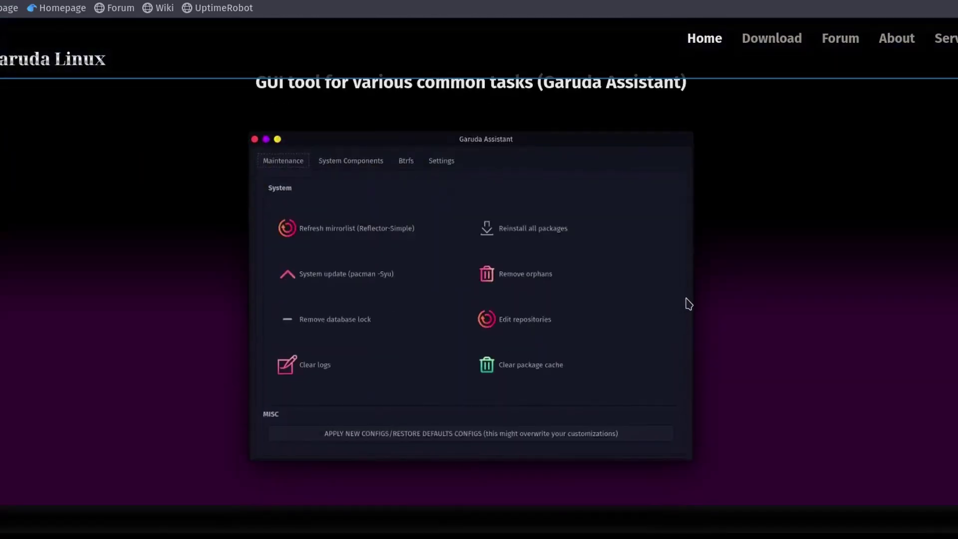
scroll(689, 304, up, 1)
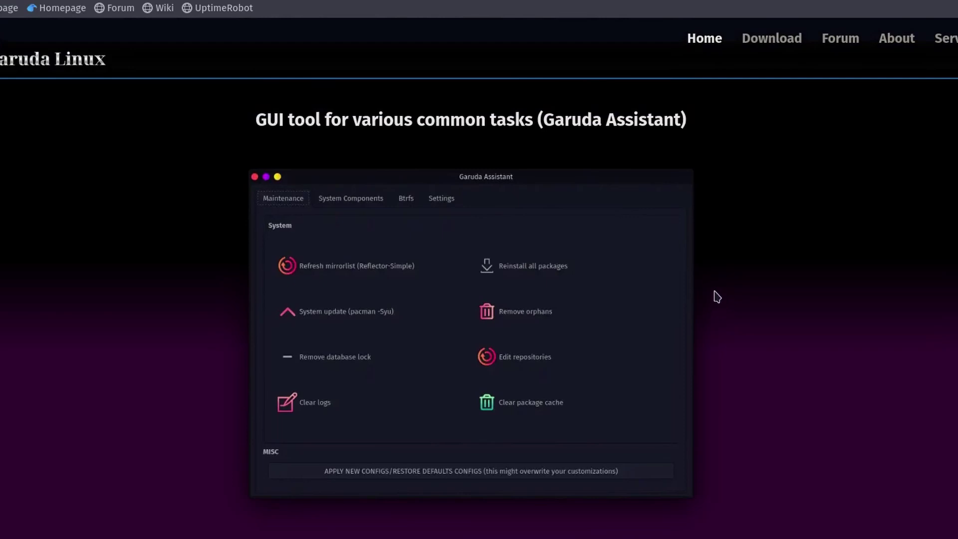
- Look through the homepage's sections on Garuda Boot Options, Garuda Network Assistant and Garuda Gamer
scroll(718, 298, down, 7)
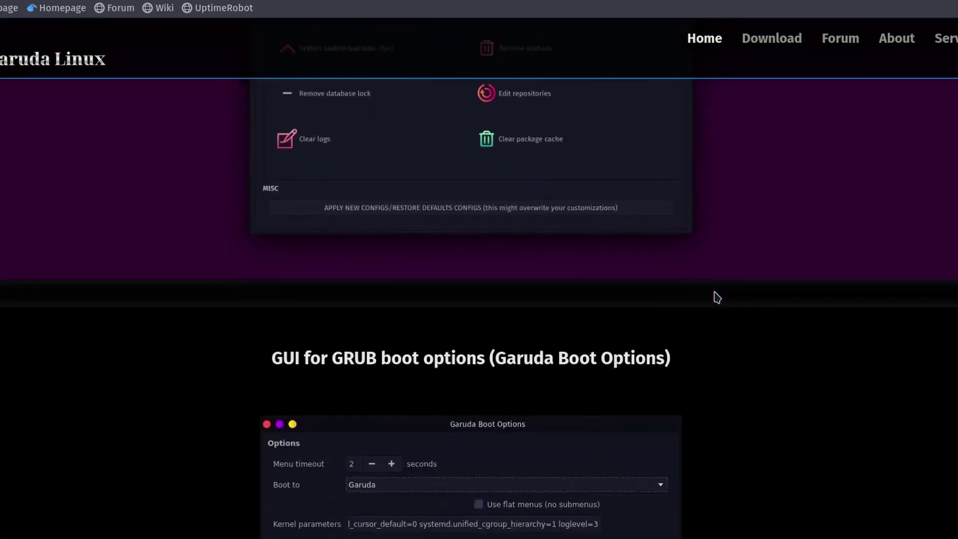
scroll(718, 297, down, 3)
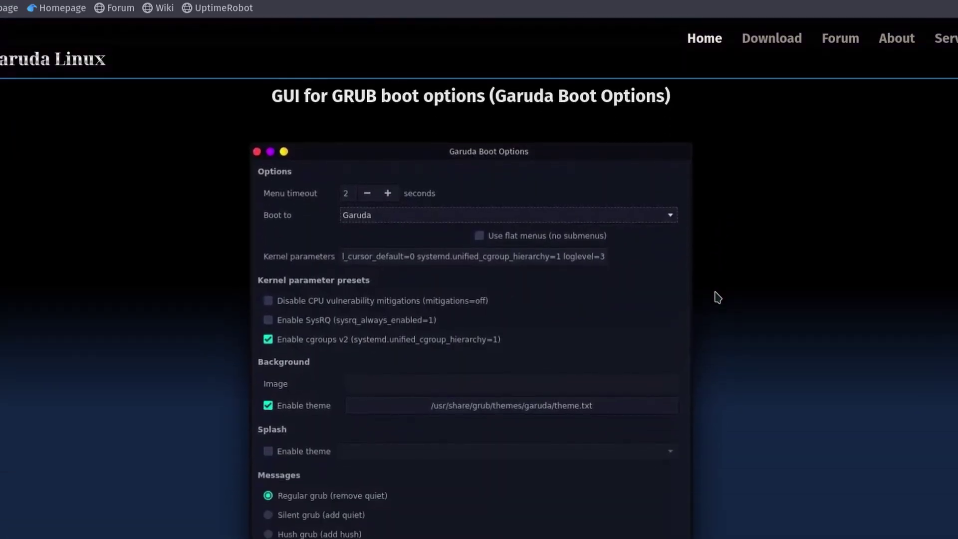
scroll(728, 294, down, 6)
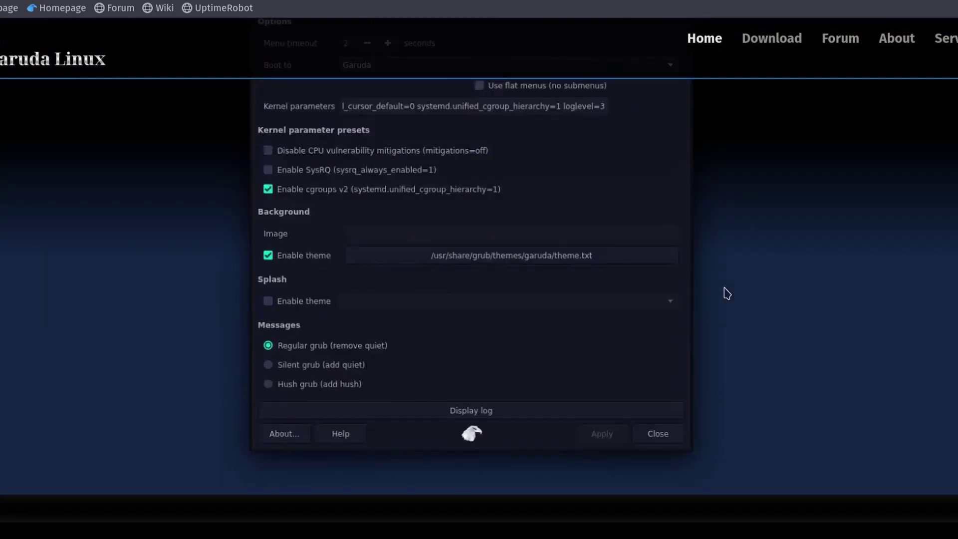
scroll(753, 315, down, 3)
scroll(755, 315, down, 2)
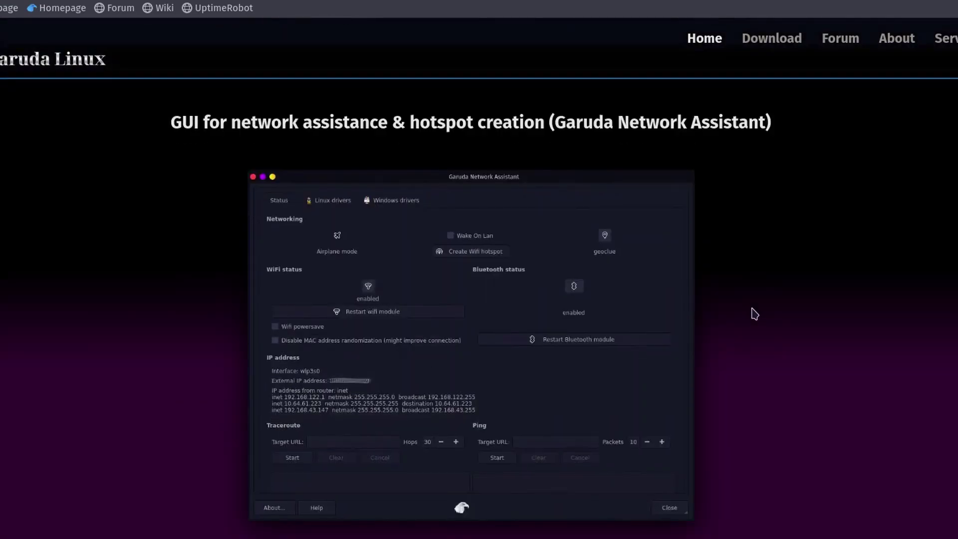
scroll(755, 314, down, 8)
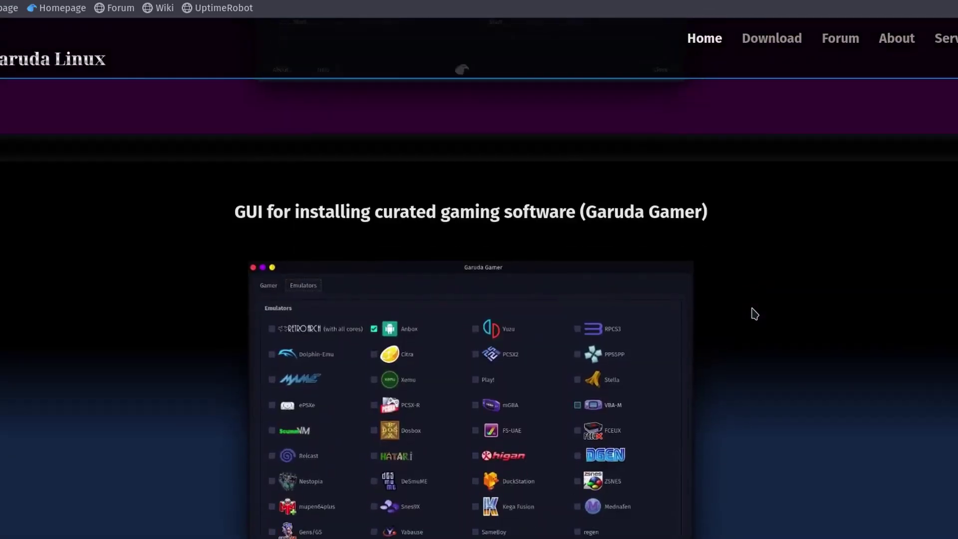
scroll(755, 315, down, 1)
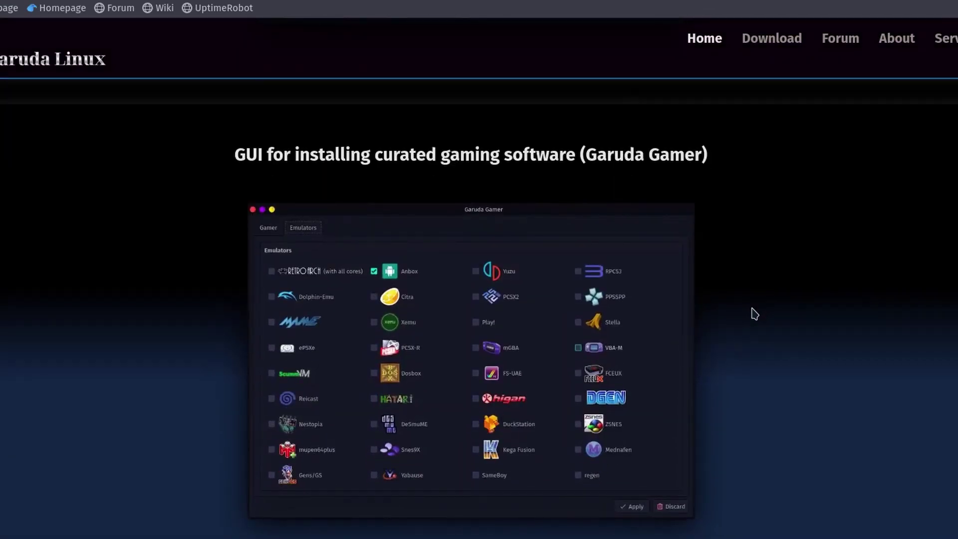
scroll(755, 314, down, 5)
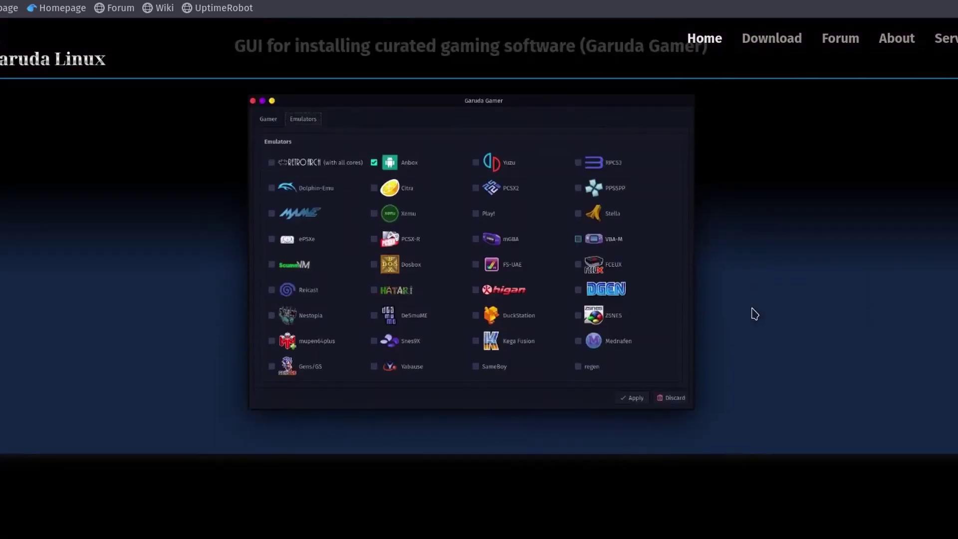
- Read the homepage's Features section, from Rolling Release and Linux-zen through the Focus on Performance tweaks
scroll(539, 313, down, 3)
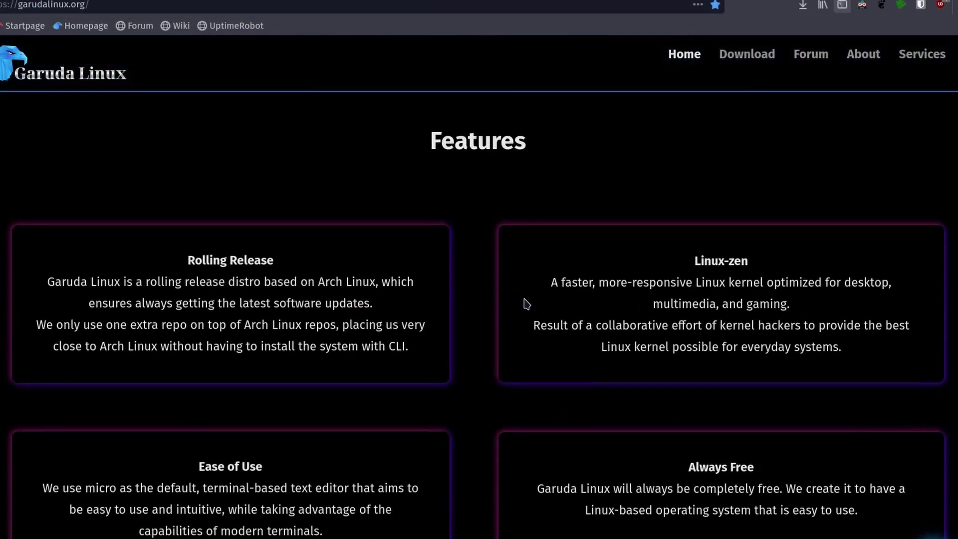
scroll(494, 307, down, 1)
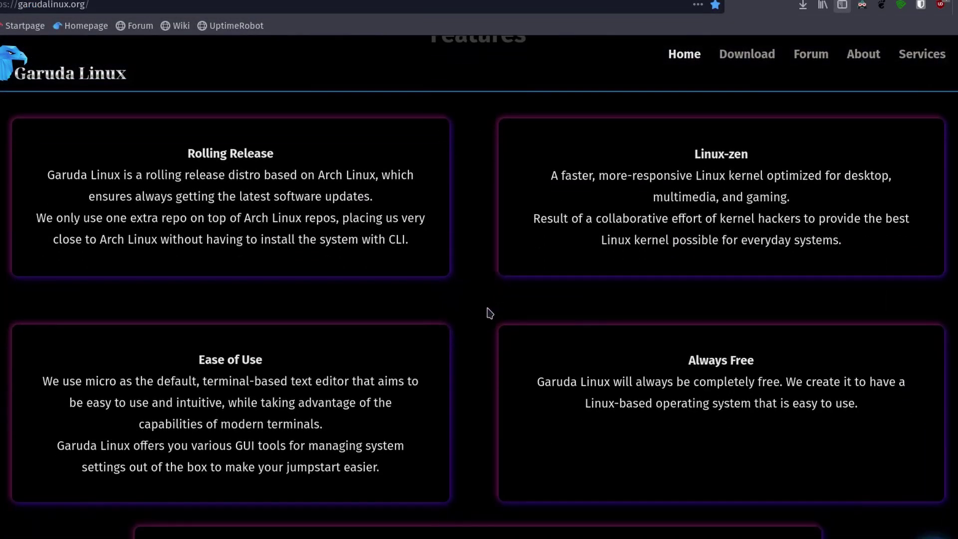
scroll(482, 306, down, 1)
scroll(483, 306, down, 1)
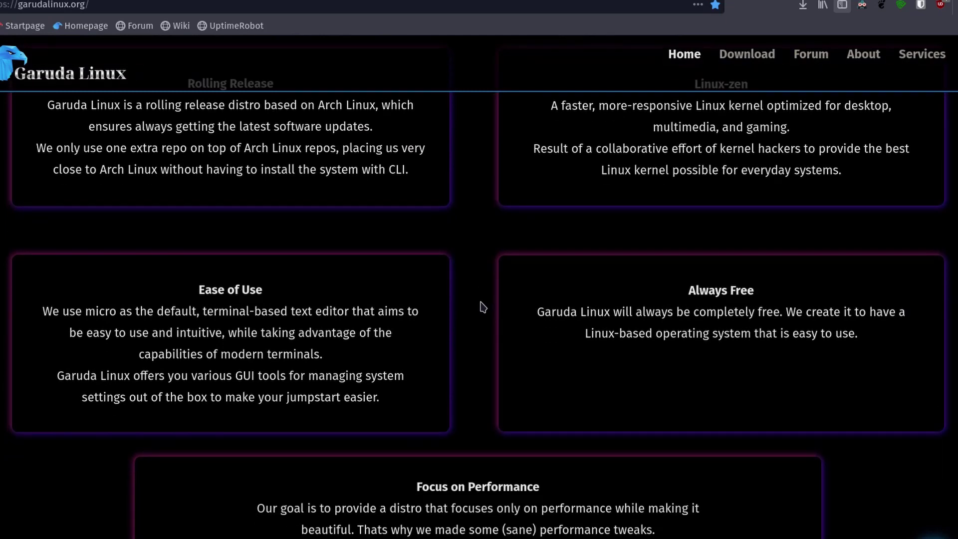
scroll(482, 306, down, 5)
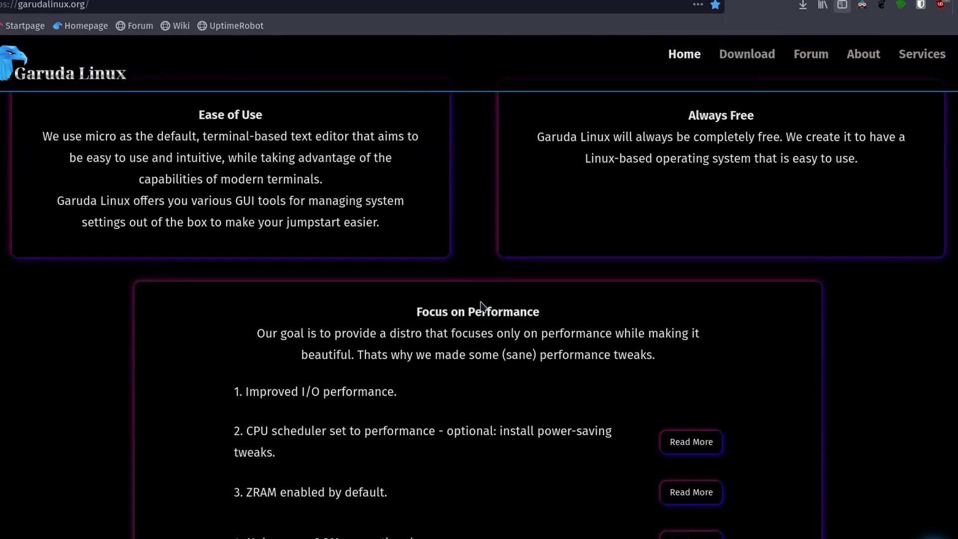
scroll(481, 305, down, 1)
scroll(179, 369, down, 3)
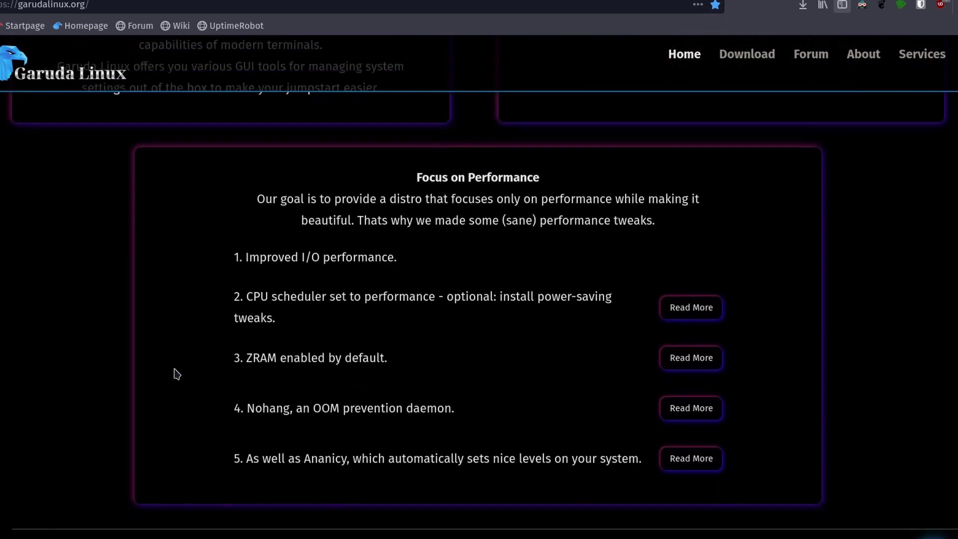
scroll(170, 371, down, 3)
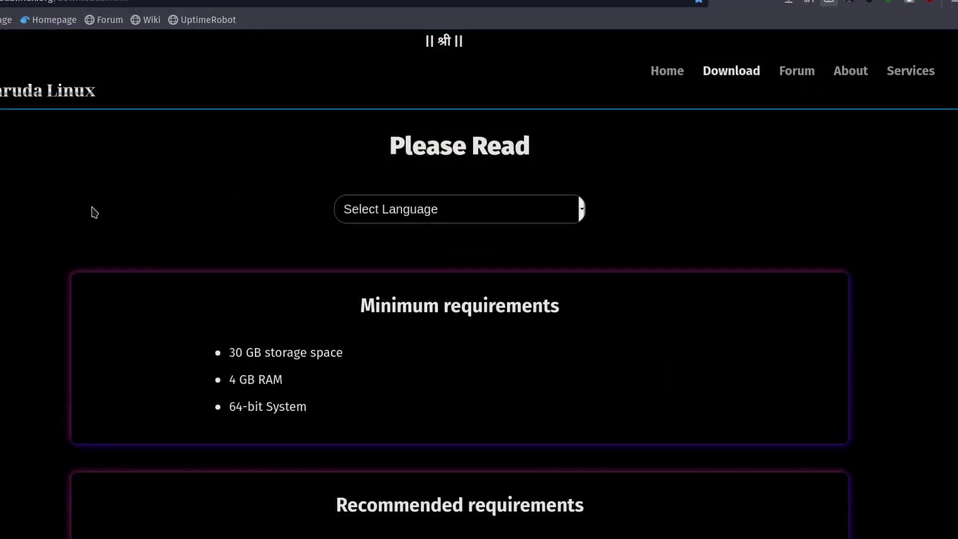
- Read the minimum and recommended requirements and the live session login details on the Garuda Linux Download page
scroll(94, 213, down, 10)
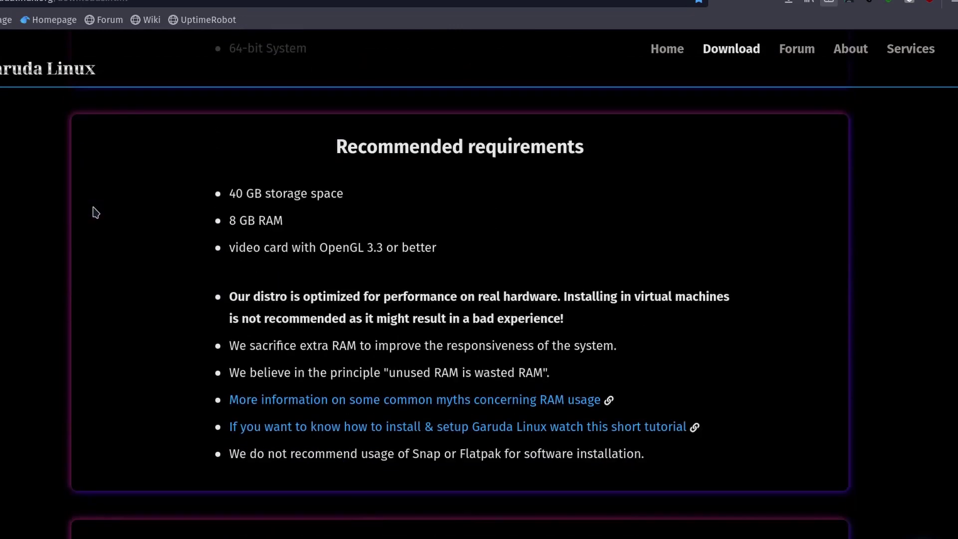
scroll(95, 212, down, 10)
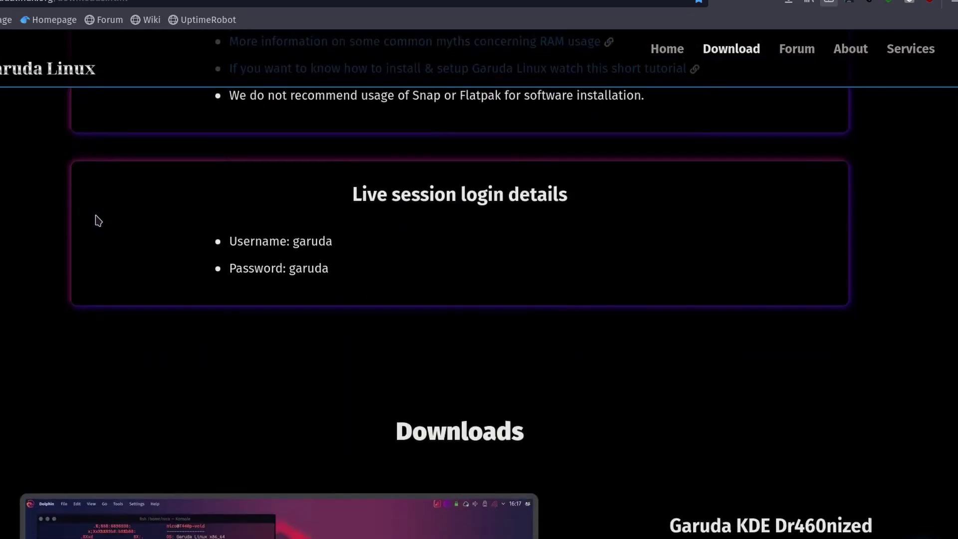
scroll(99, 220, down, 6)
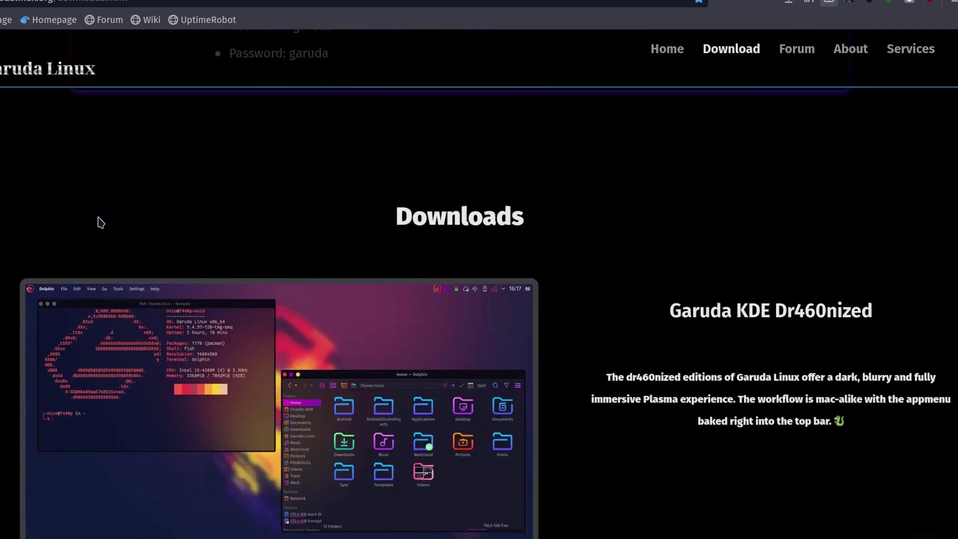
- Examine the KDE Dr460nized, Xfce and GNOME editions offered in the Downloads section
scroll(99, 221, down, 5)
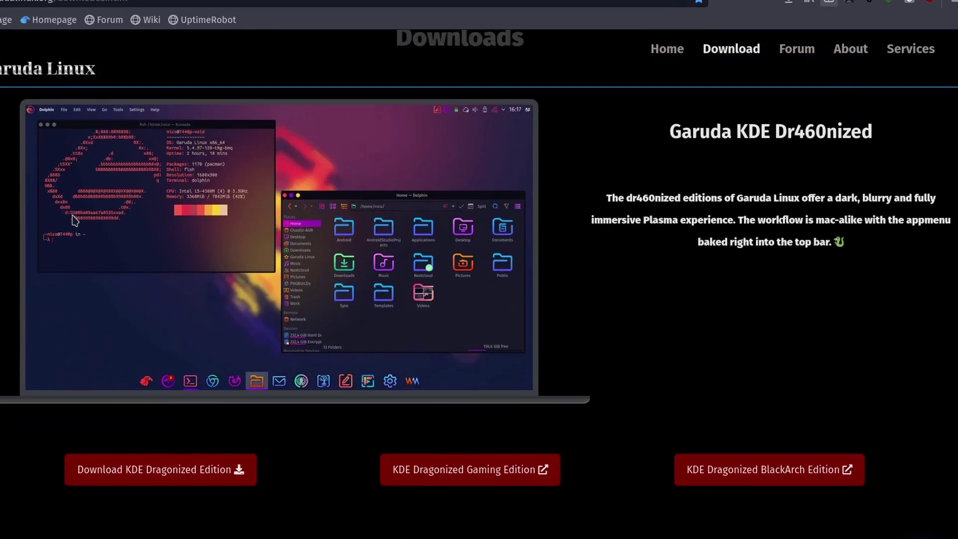
scroll(529, 260, down, 8)
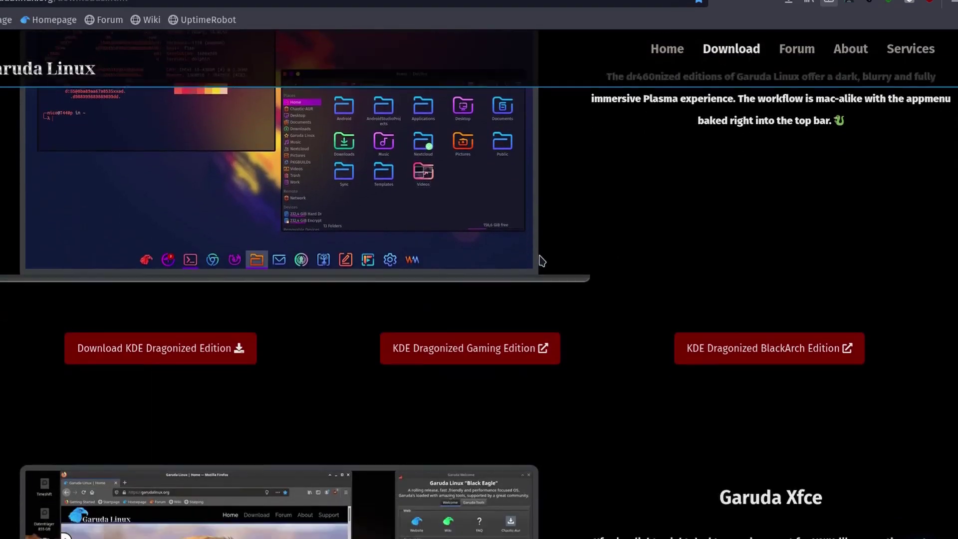
scroll(543, 261, down, 4)
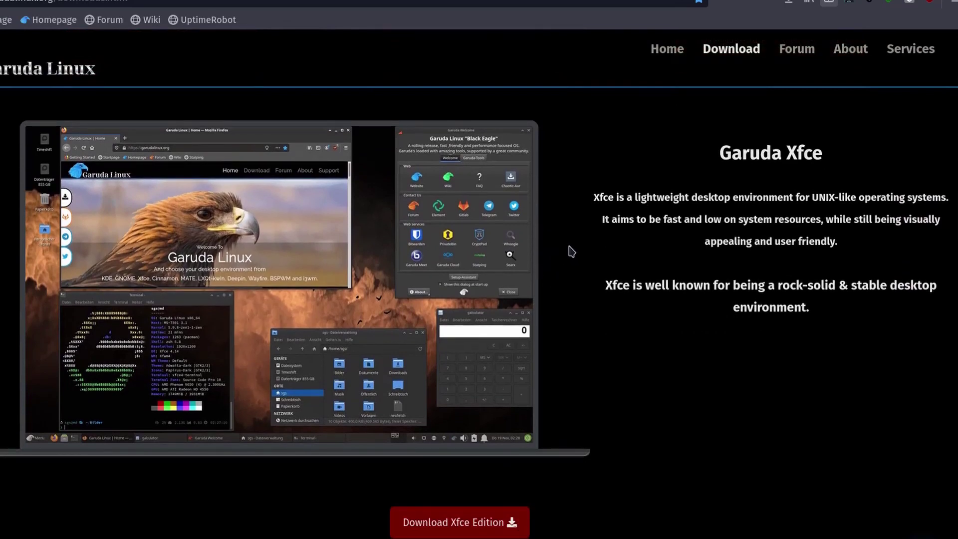
scroll(572, 251, down, 6)
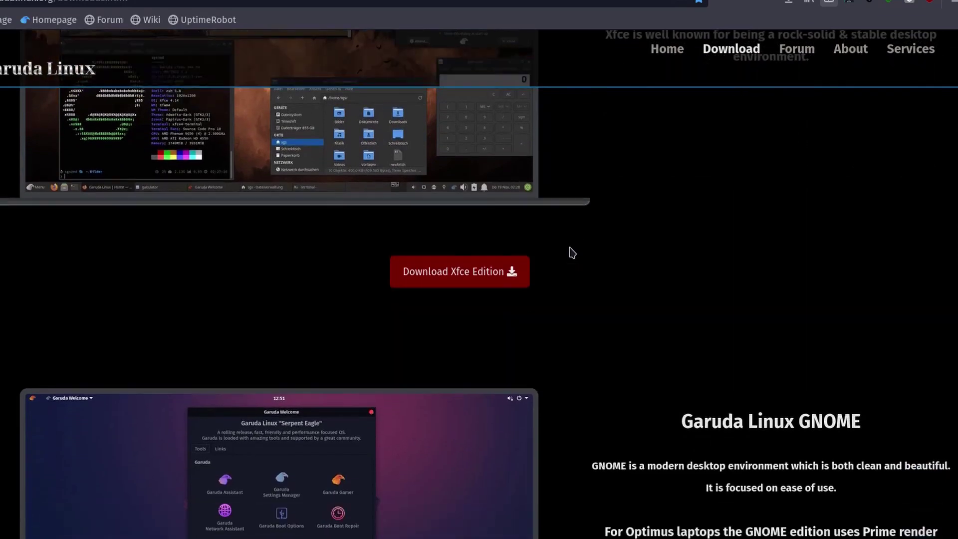
scroll(572, 253, down, 6)
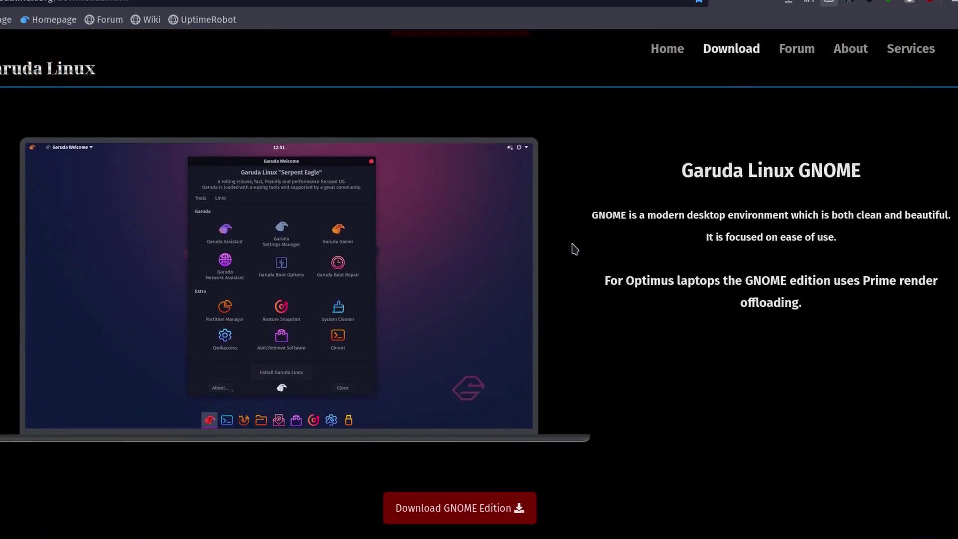
scroll(574, 250, down, 8)
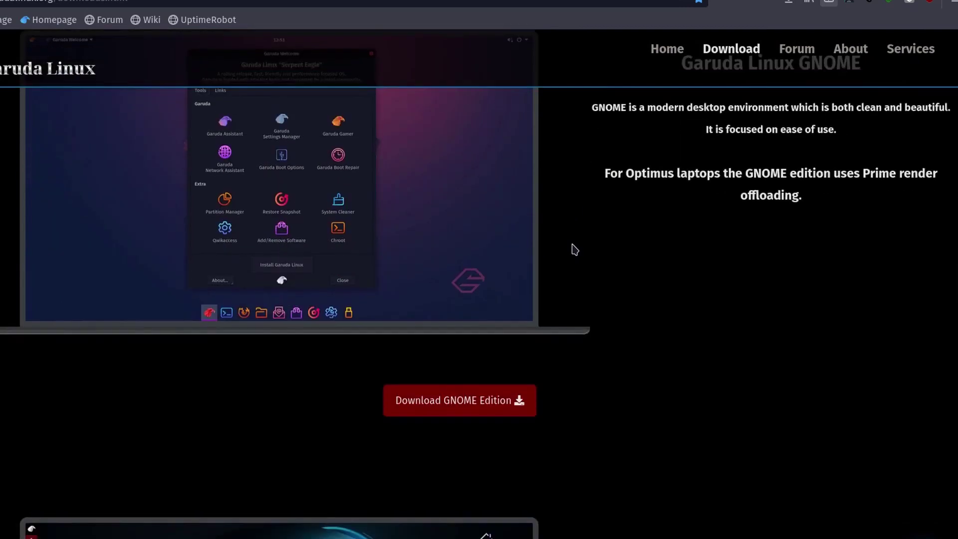
- Browse the remaining downloads from LXQT-Kwin, Wayfire, Qtile, BSPWM and i3WM to the Barebones edition for advanced users
scroll(574, 250, down, 2)
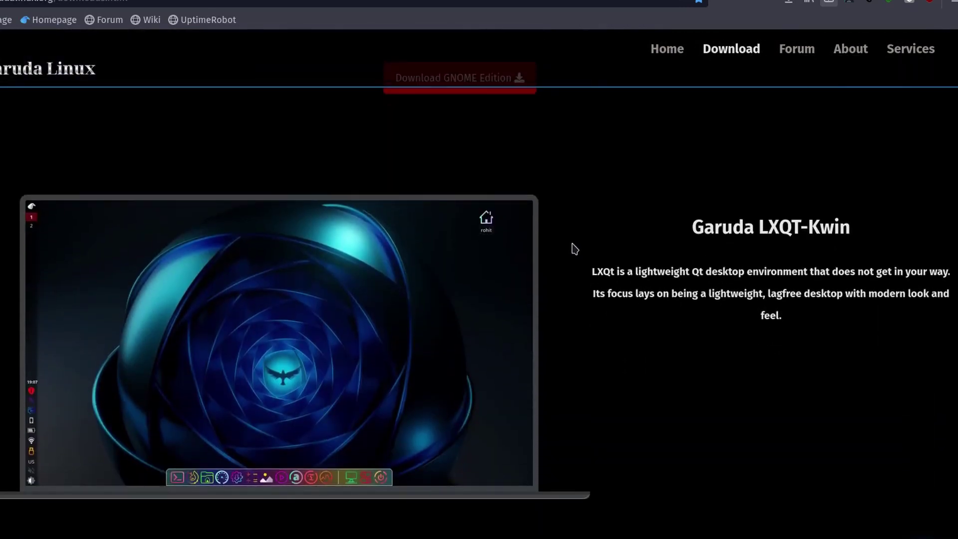
scroll(575, 248, down, 11)
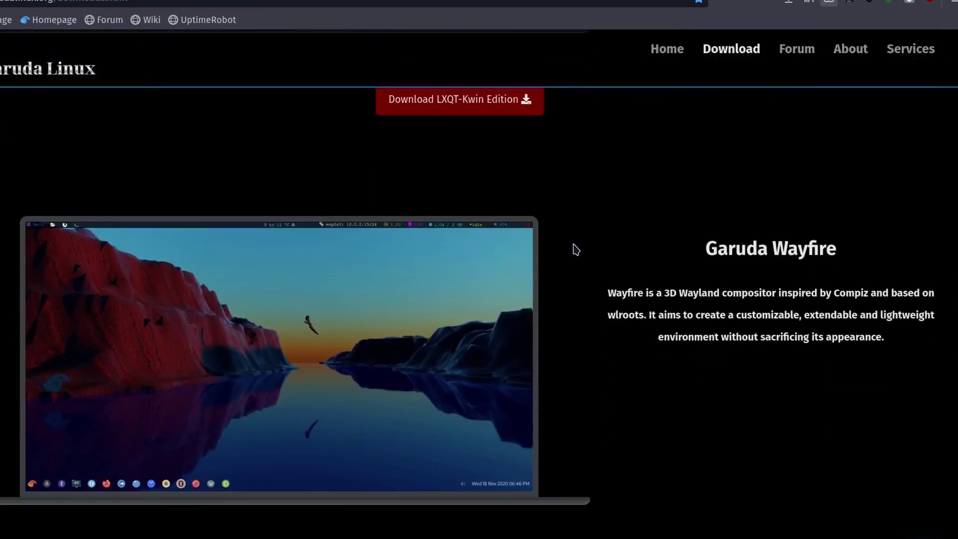
scroll(575, 248, down, 2)
scroll(576, 249, down, 7)
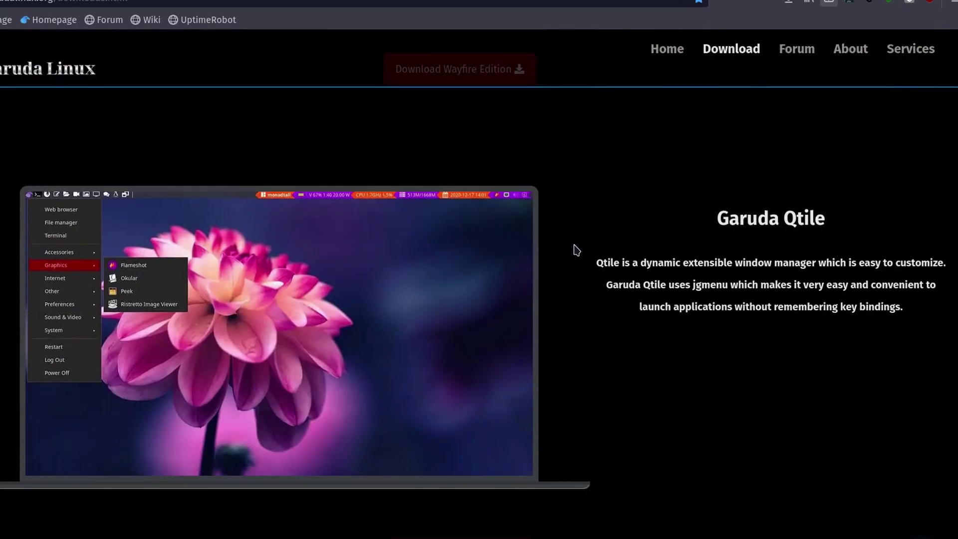
scroll(574, 250, down, 7)
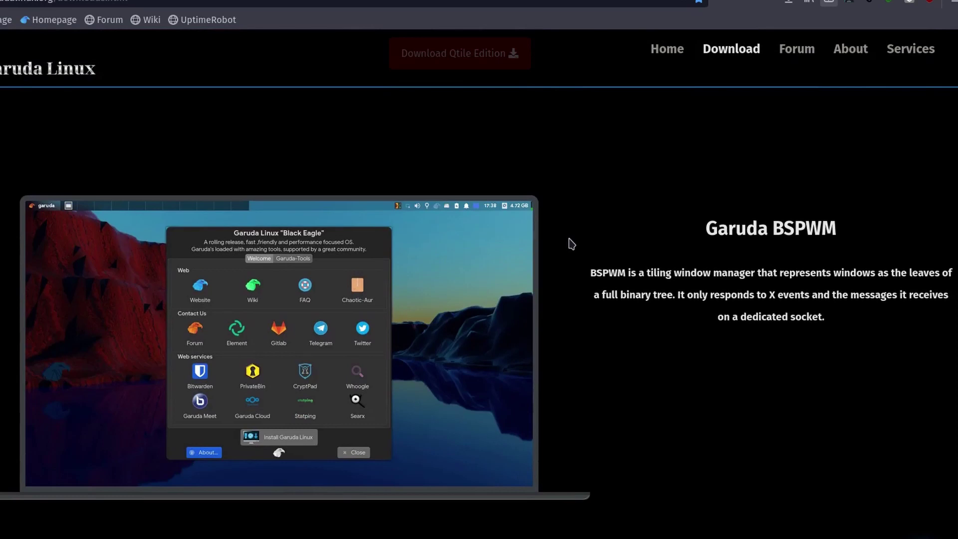
scroll(572, 244, down, 7)
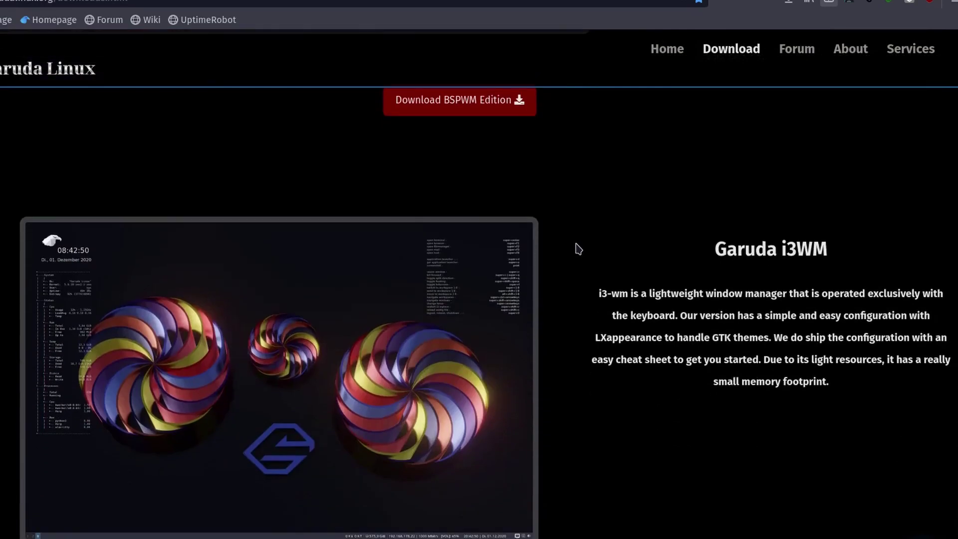
scroll(577, 248, down, 2)
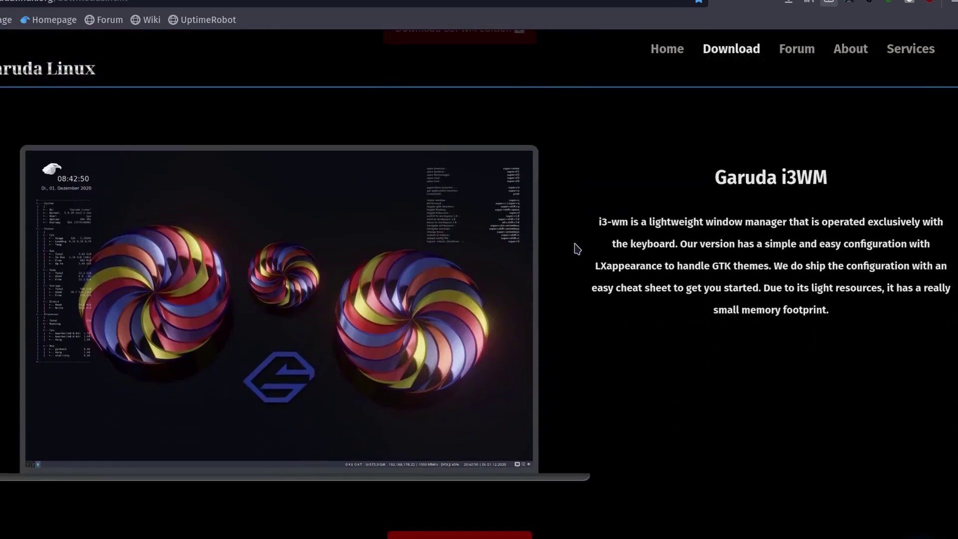
scroll(577, 249, down, 10)
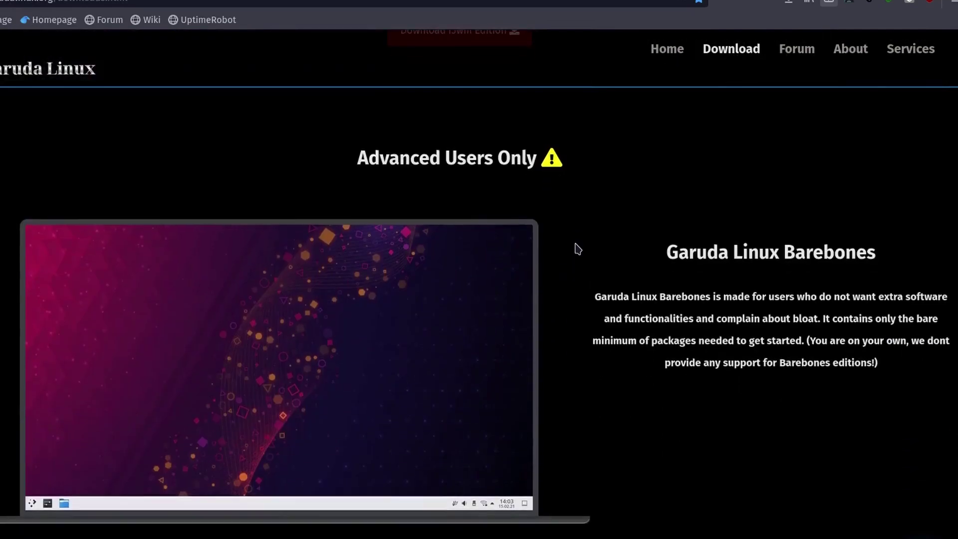
- Finish the Barebones section, open Tweaks and look through its Appearance, Fonts, Keyboard & Mouse and Startup Applications settings
scroll(574, 247, down, 2)
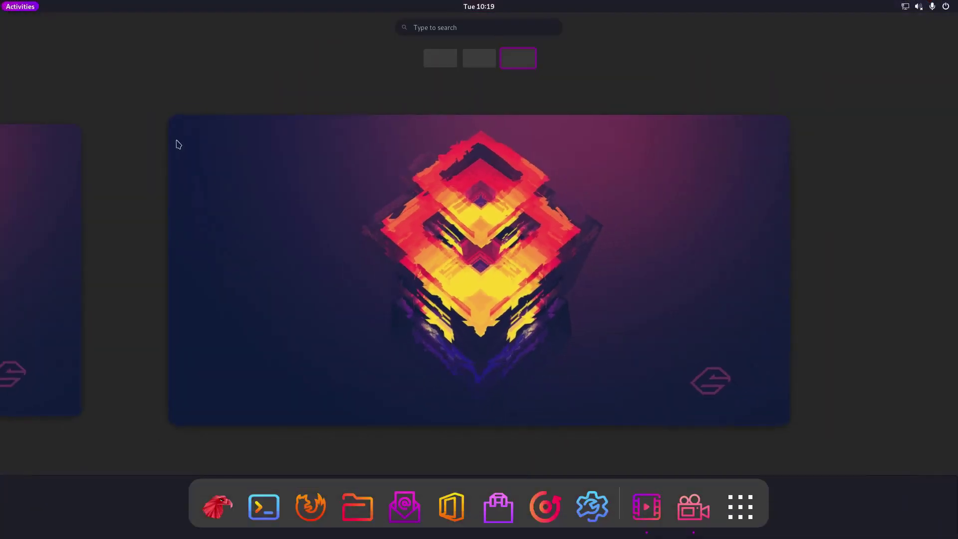
click(591, 507)
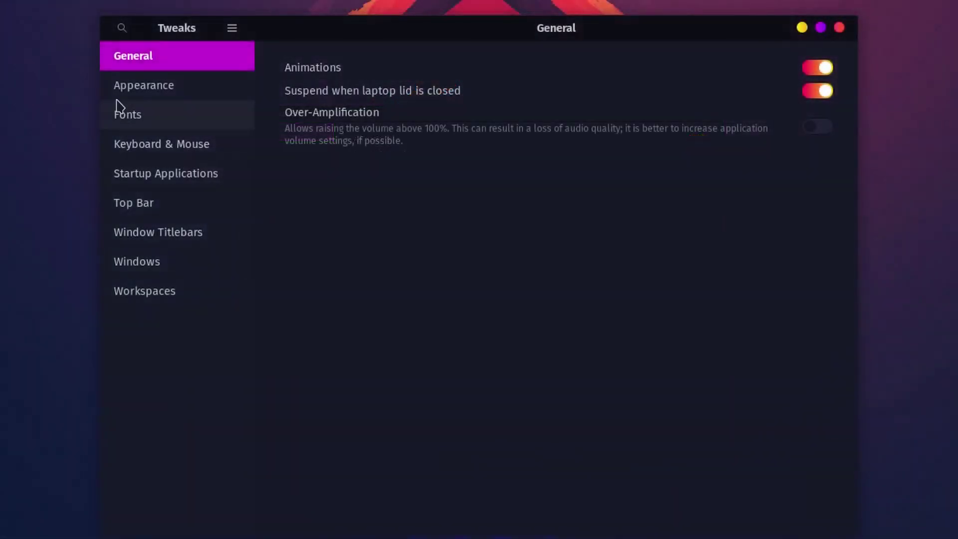
click(125, 99)
click(129, 121)
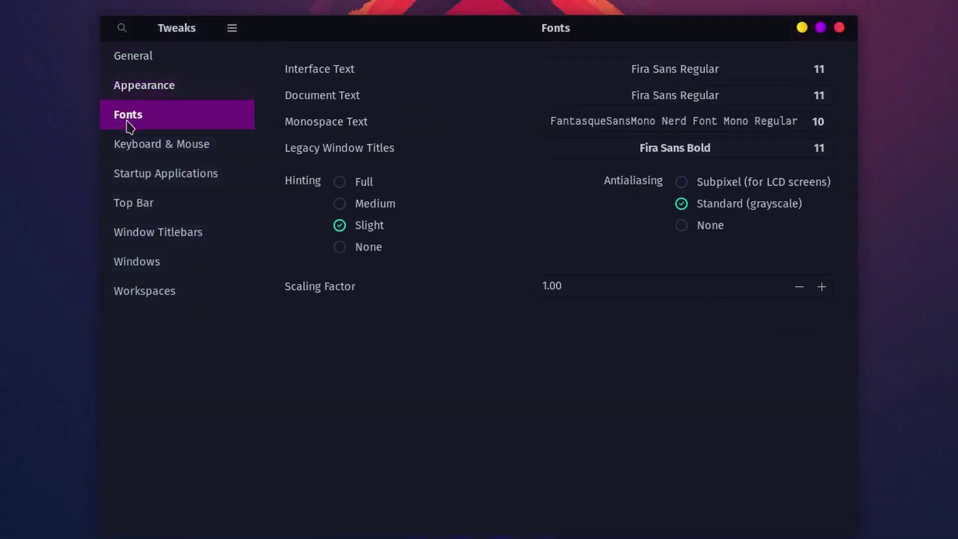
click(135, 148)
click(138, 175)
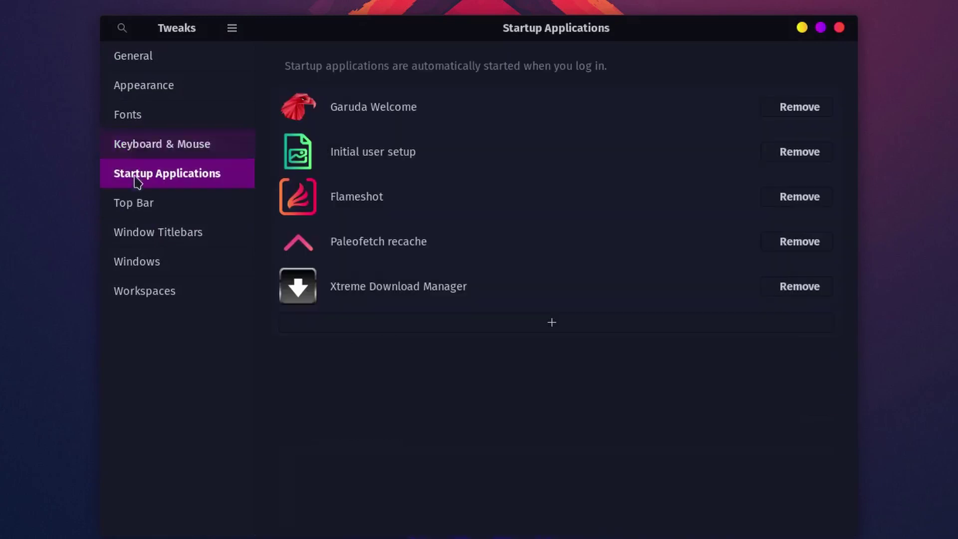
- Look through the Top Bar, Window Titlebars, Windows and Workspaces settings and close Tweaks
click(138, 213)
click(146, 246)
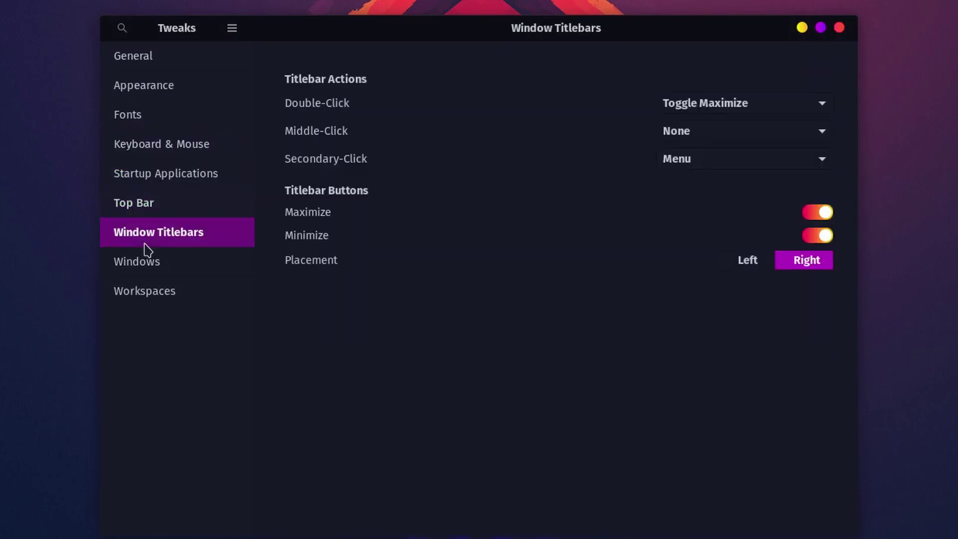
click(150, 261)
click(150, 289)
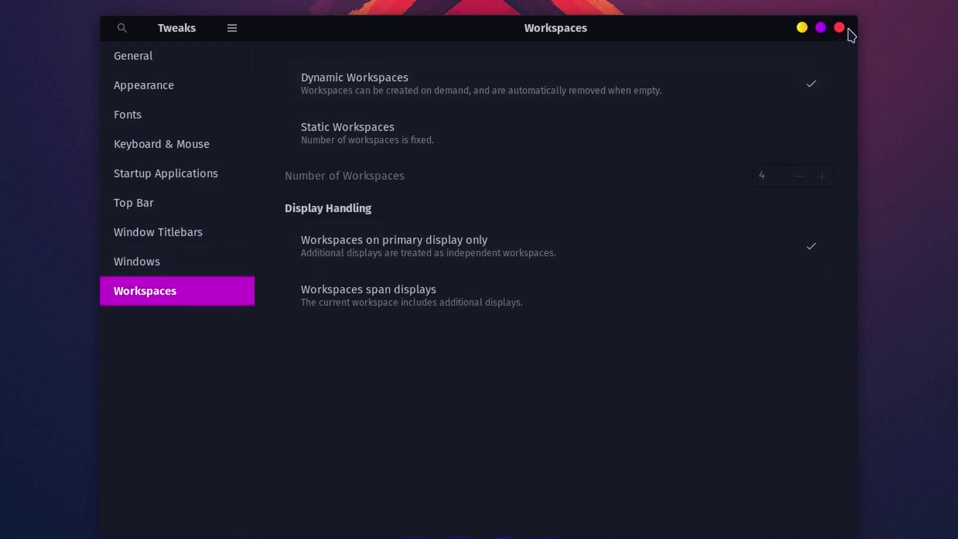
click(839, 28)
- Browse the pages of preinstalled applications in the application grid and return to the workspace overview
mouse_move(27, 50)
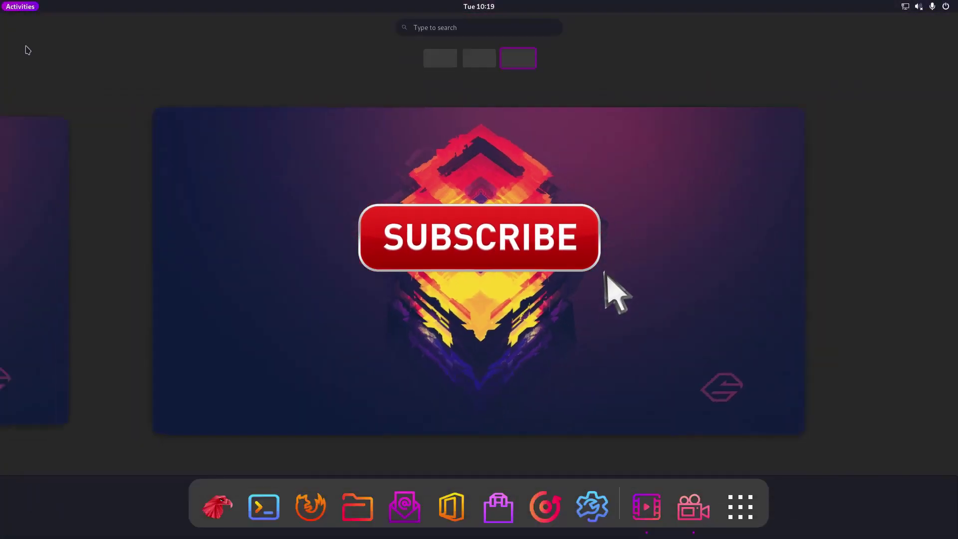
click(730, 515)
scroll(652, 317, down, 3)
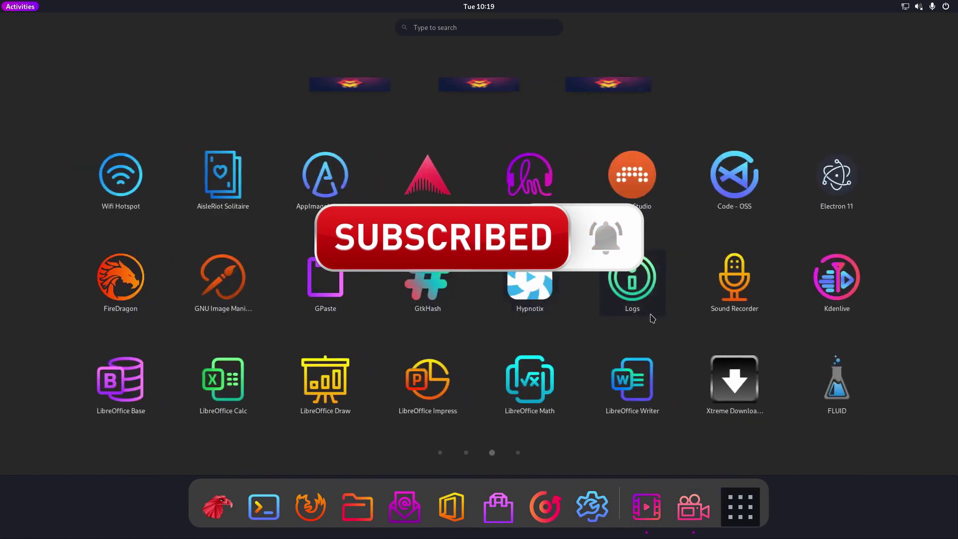
scroll(652, 319, up, 3)
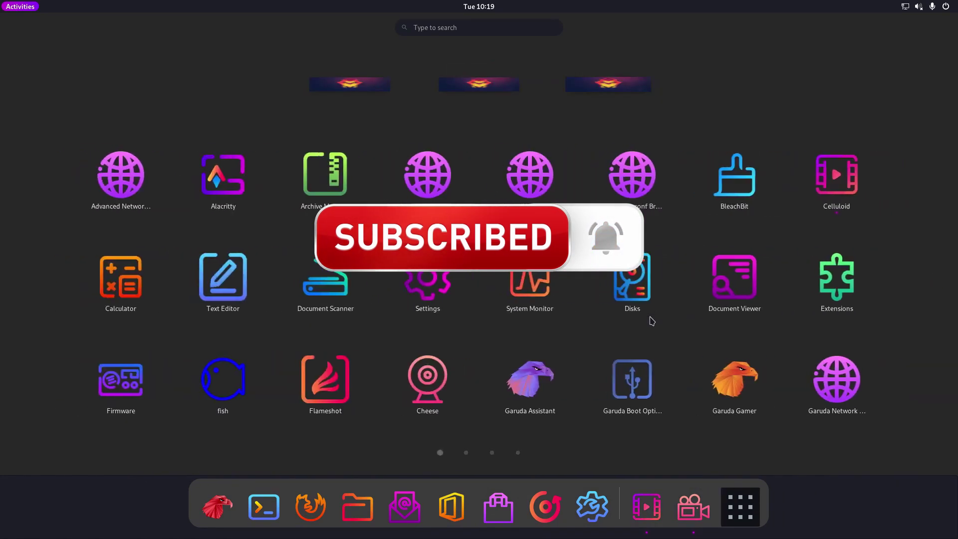
click(758, 519)
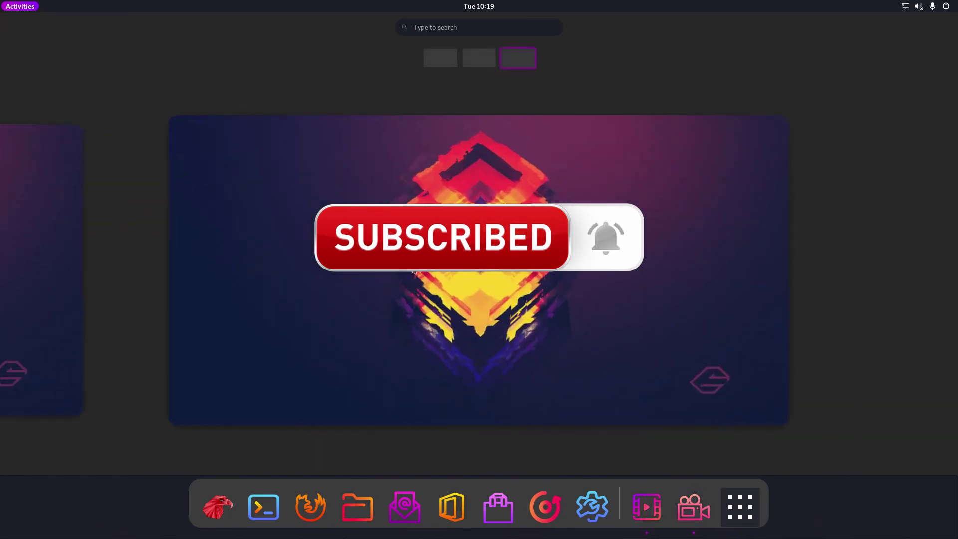